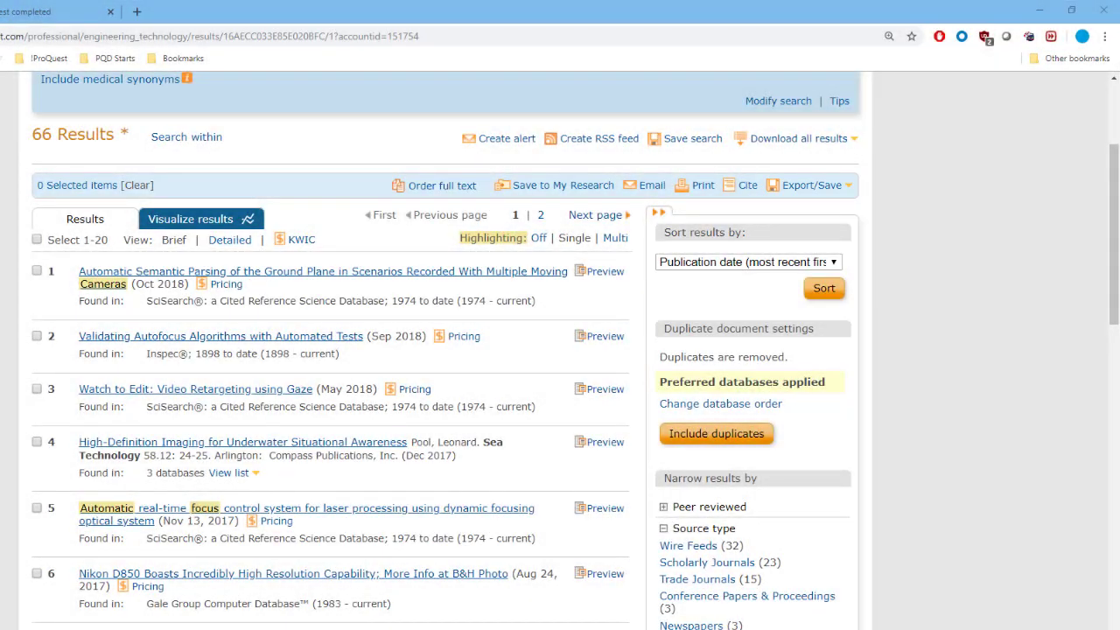
- Mark results 6 (Nikon D850) and 8 (FUJIFILM patent), then show the Export/Save format list
{"action": "scroll", "coordinate": [333, 368], "scroll_direction": "down", "scroll_amount": 5}
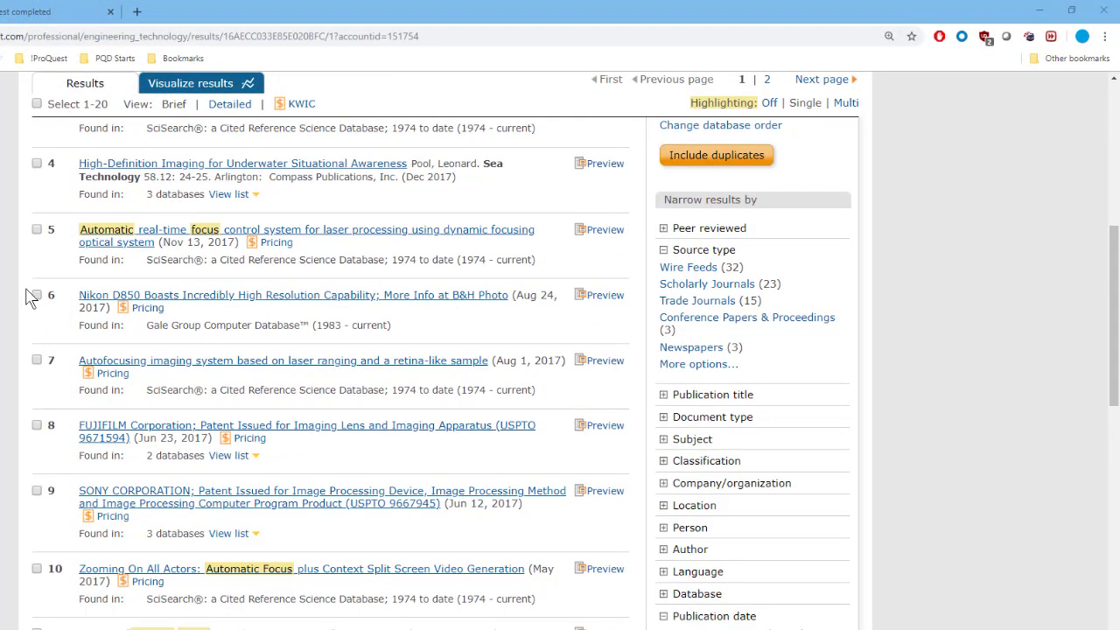
{"action": "left_click", "coordinate": [37, 297]}
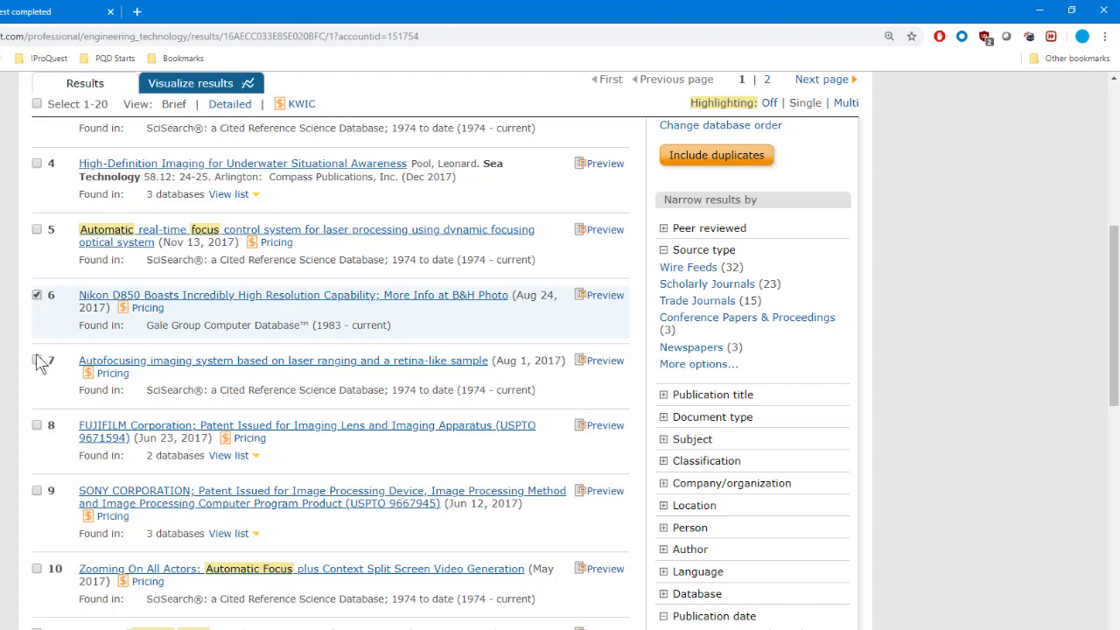
{"action": "left_click", "coordinate": [37, 427]}
{"action": "scroll", "coordinate": [37, 429], "scroll_direction": "up", "scroll_amount": 3}
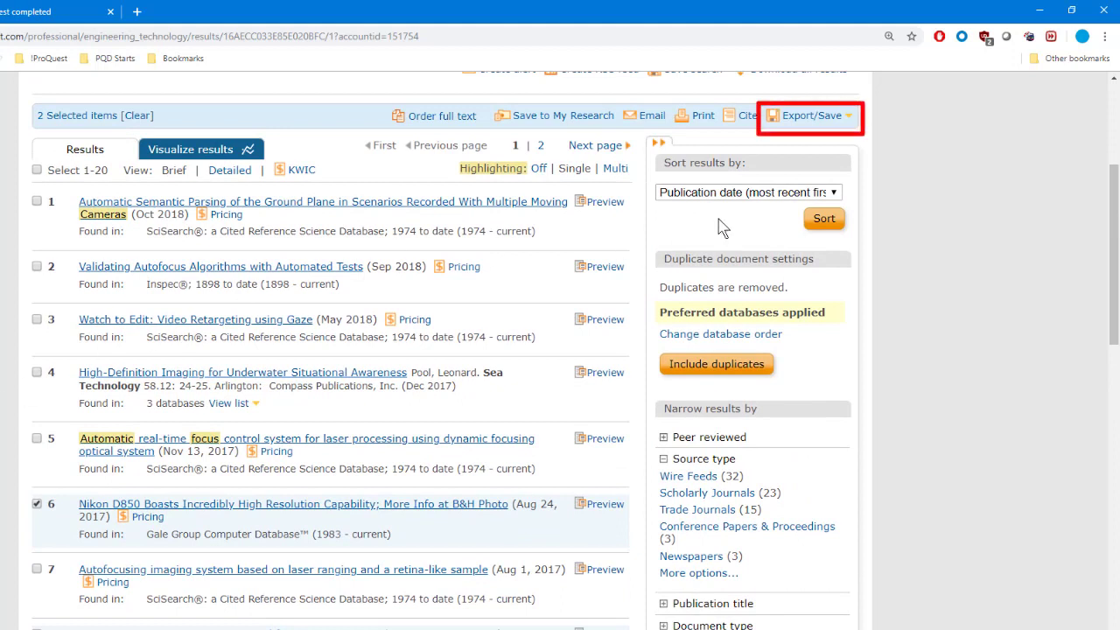
{"action": "left_click", "coordinate": [796, 124]}
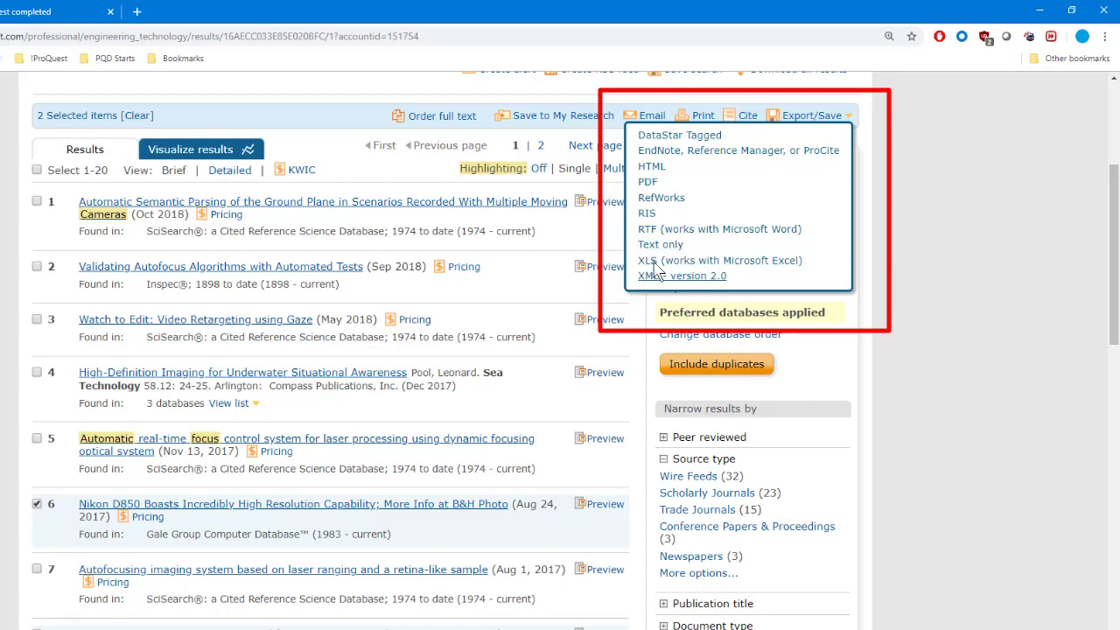
- Choose PDF export for the two marked records, with 'Deselect items when done' ticked and PDF output
{"action": "left_click", "coordinate": [812, 117]}
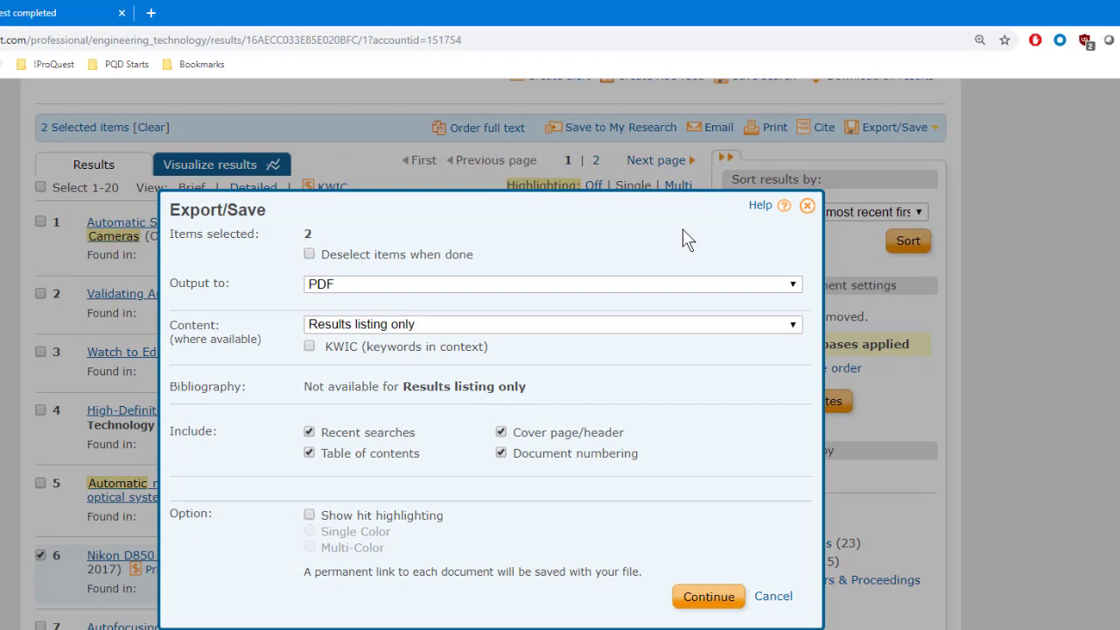
{"action": "left_click", "coordinate": [310, 255]}
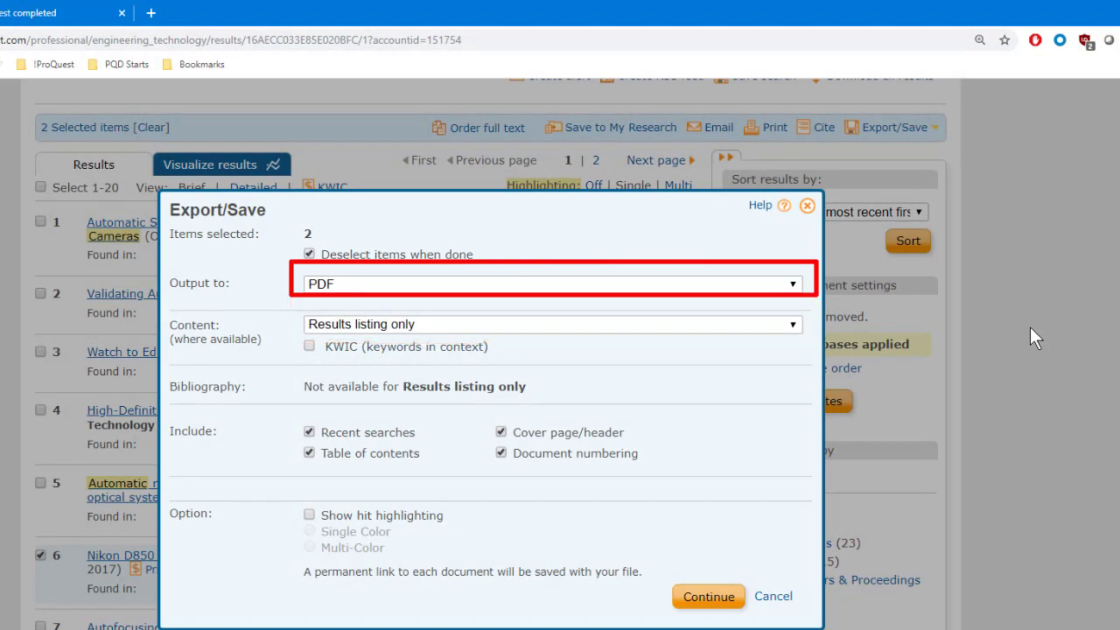
{"action": "left_click", "coordinate": [794, 284]}
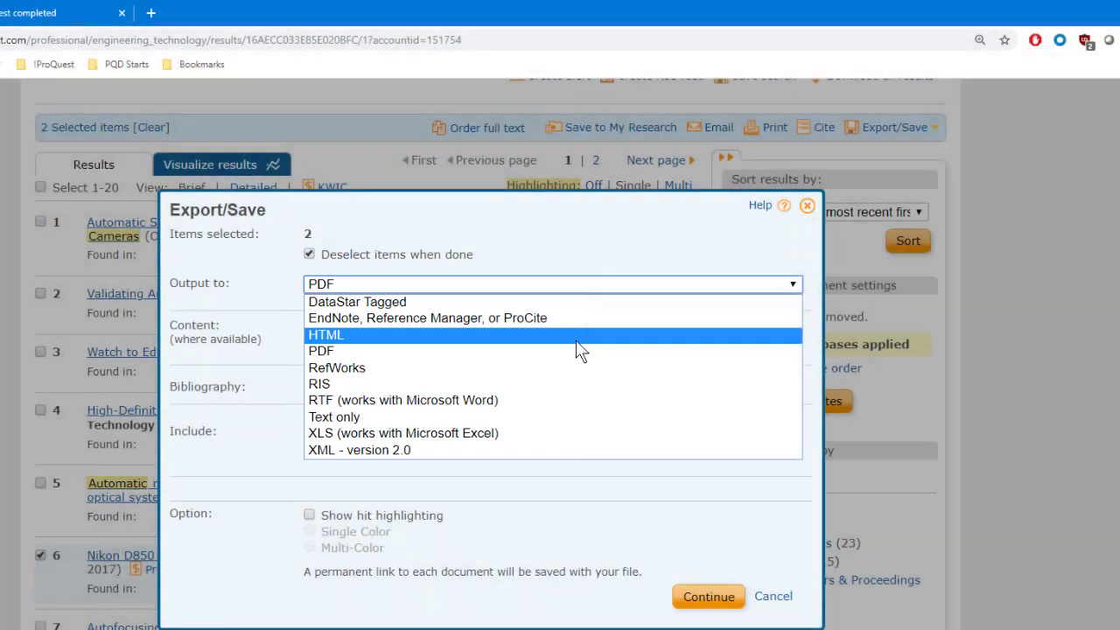
{"action": "left_click", "coordinate": [570, 357]}
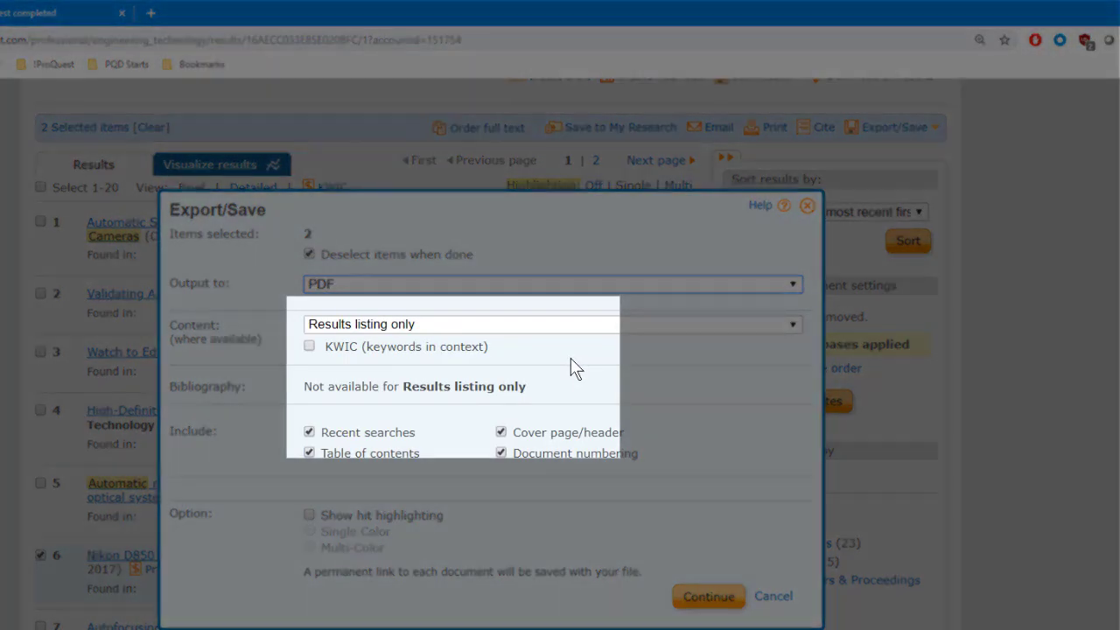
- Set the PDF Content to 'Citation / Abstract (full indexing, abstract)'
{"action": "left_click", "coordinate": [781, 324]}
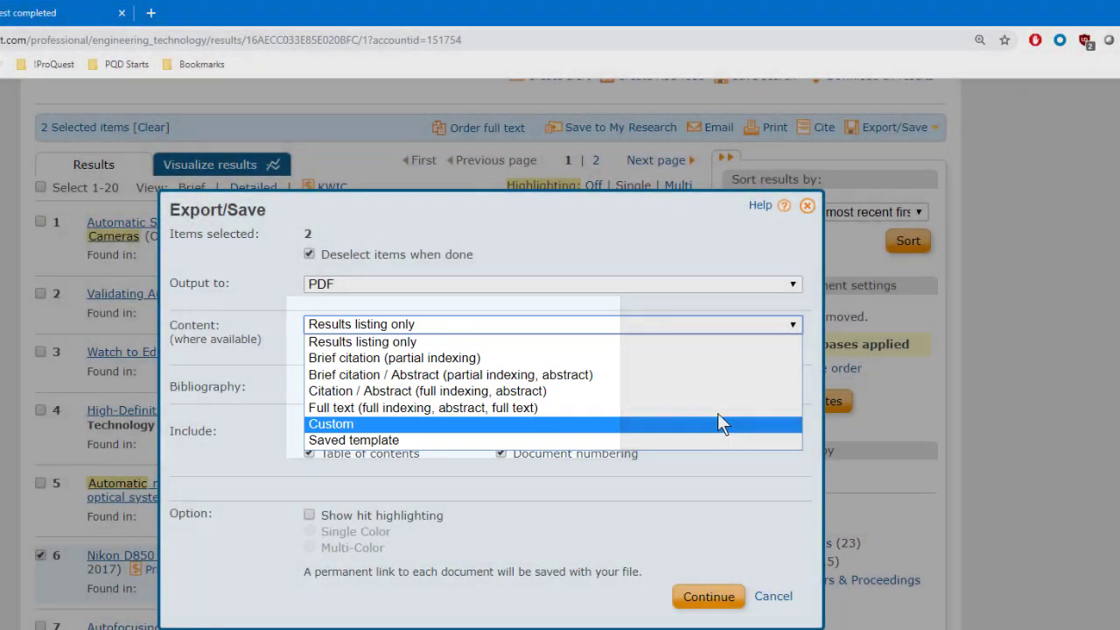
{"action": "left_click", "coordinate": [709, 391]}
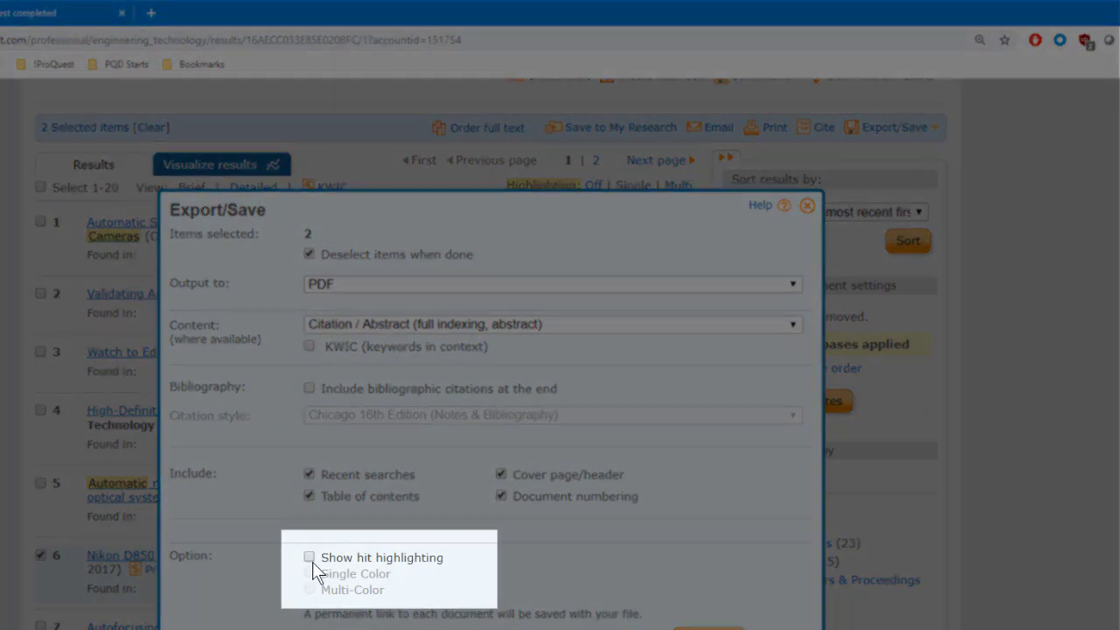
- Turn on 'Show hit highlighting' using Multi-Color highlighting
{"action": "left_click", "coordinate": [311, 558]}
{"action": "left_click", "coordinate": [308, 590]}
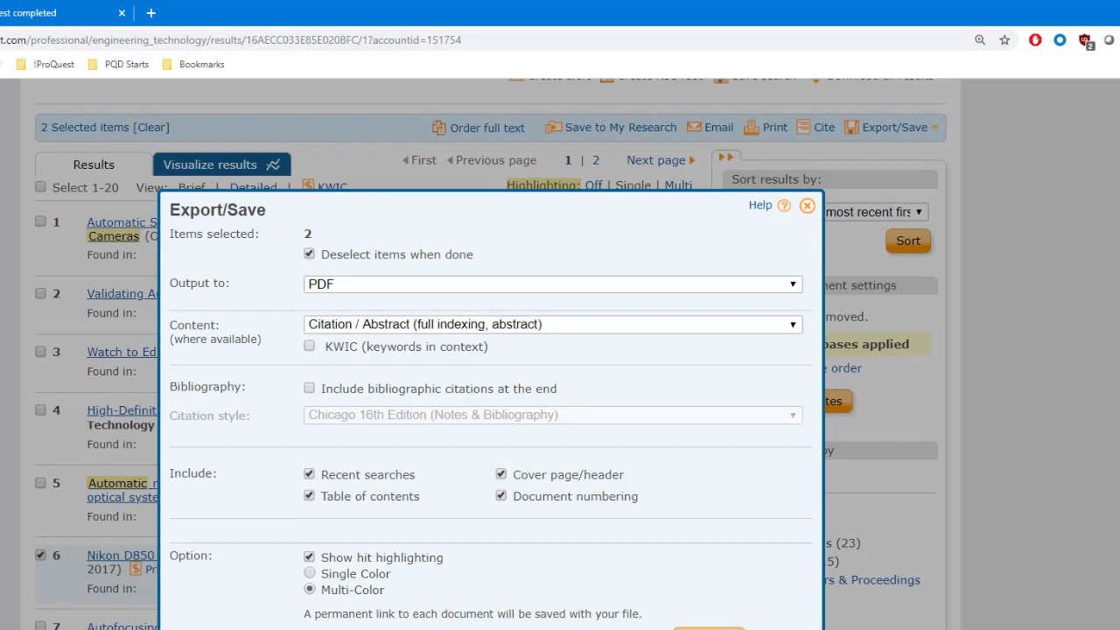
- Accept the $13.90 price preview, suppress further price notices, and download the PDF
{"action": "left_click", "coordinate": [708, 629]}
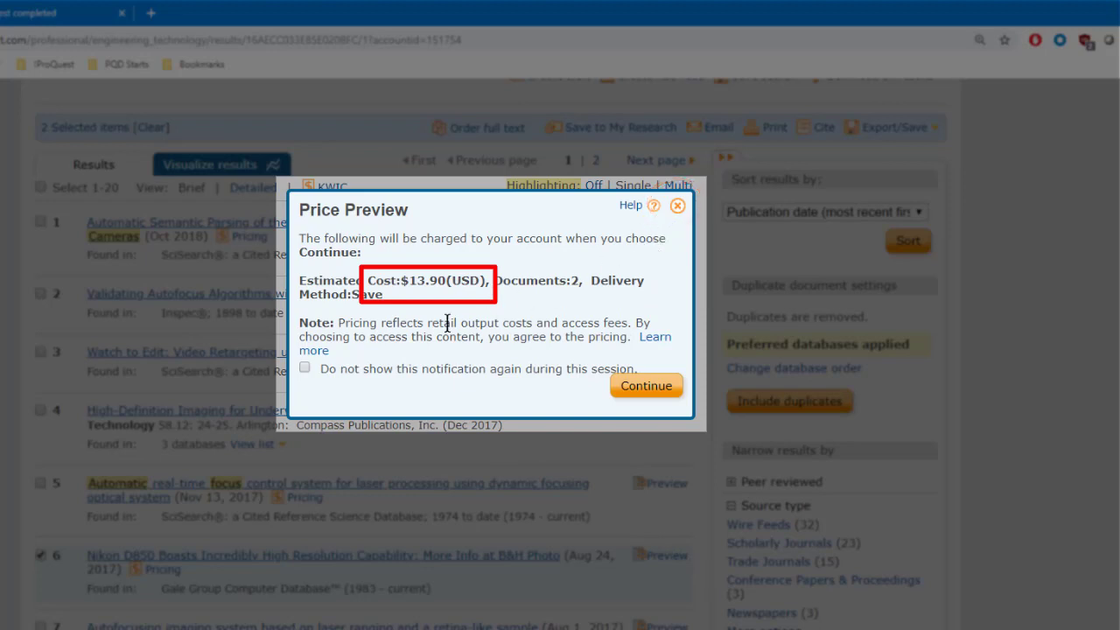
{"action": "left_click", "coordinate": [306, 367]}
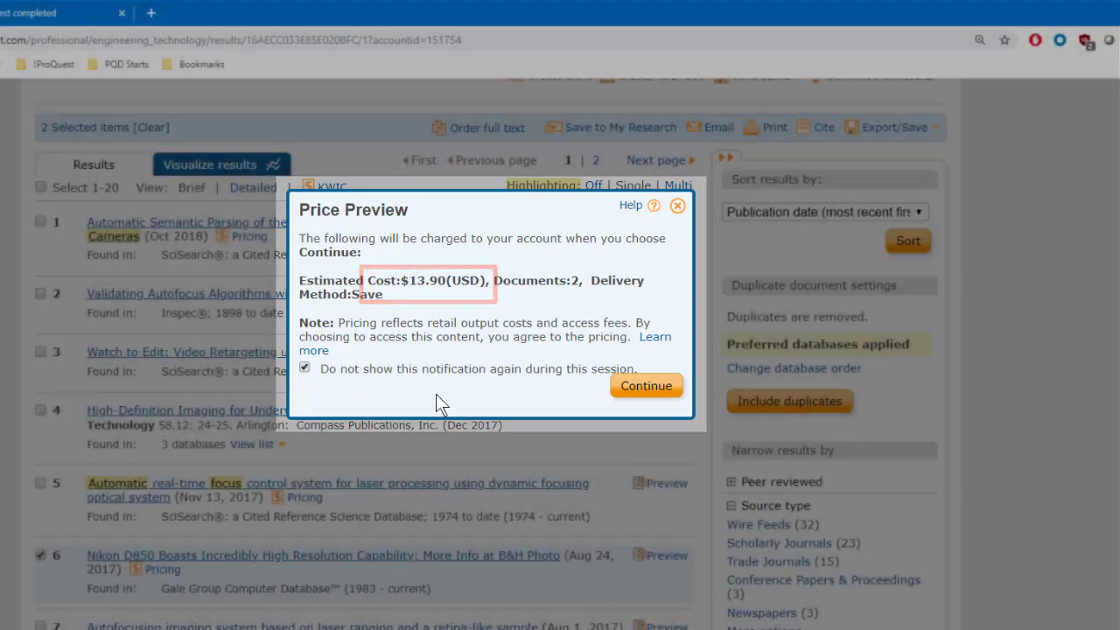
{"action": "left_click", "coordinate": [646, 386]}
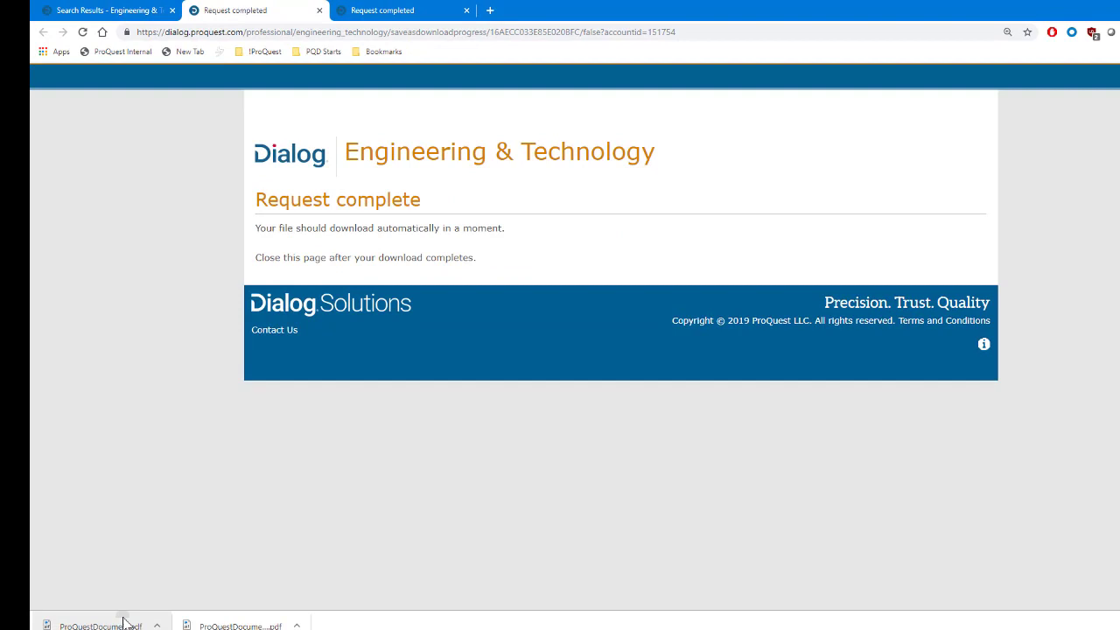
- Open the downloaded PDF and scroll through its search strategy and table of contents
{"action": "left_click", "coordinate": [96, 625]}
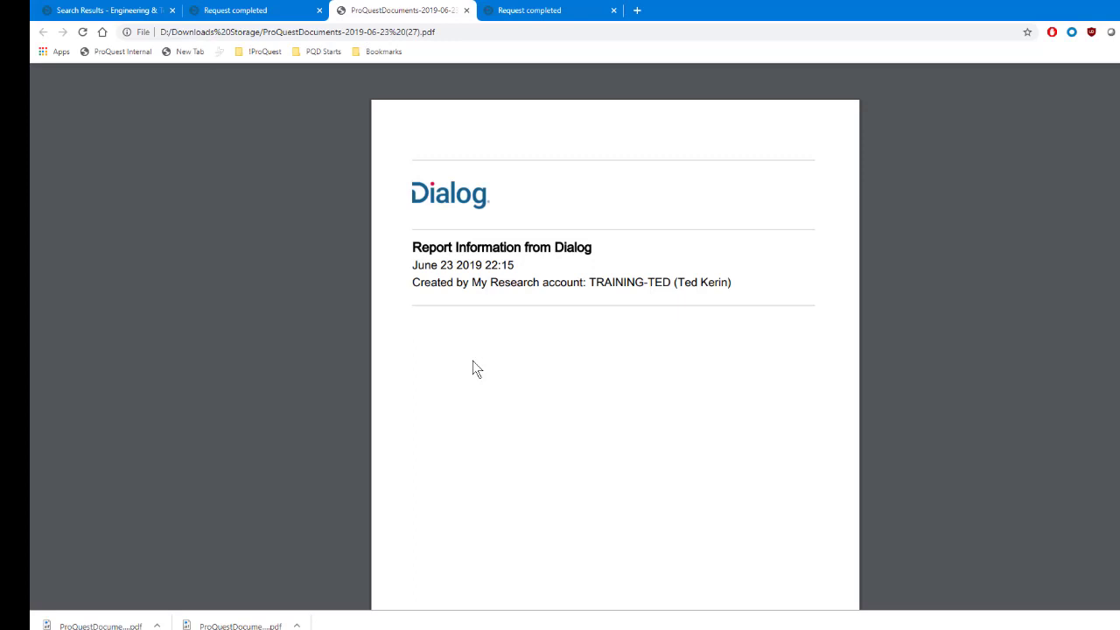
{"action": "scroll", "coordinate": [468, 377], "scroll_direction": "down", "scroll_amount": 6}
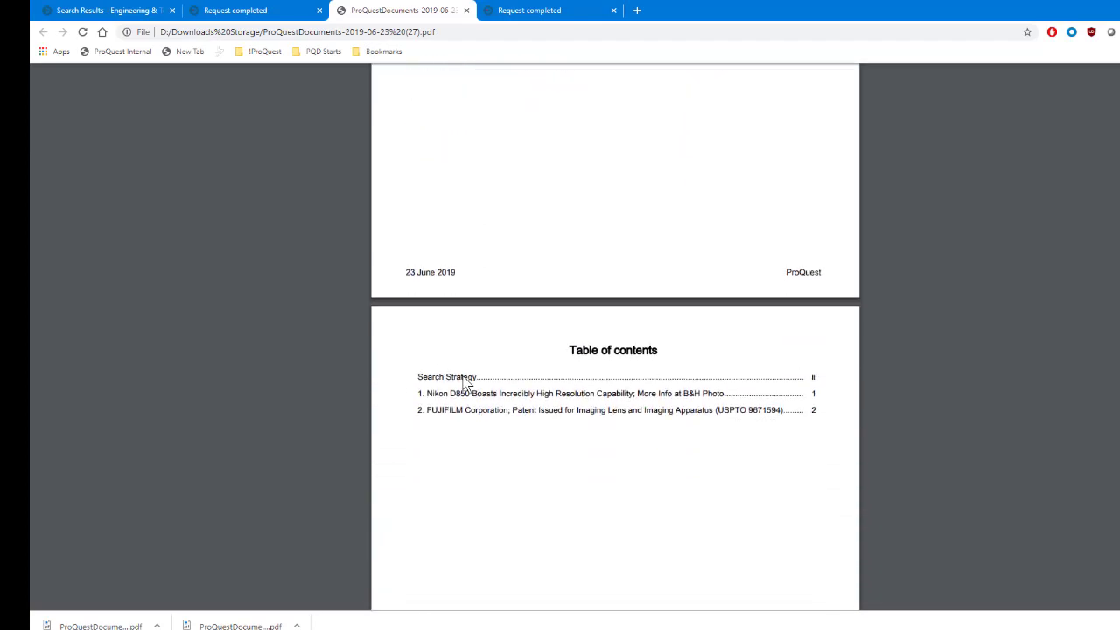
{"action": "scroll", "coordinate": [464, 385], "scroll_direction": "down", "scroll_amount": 7}
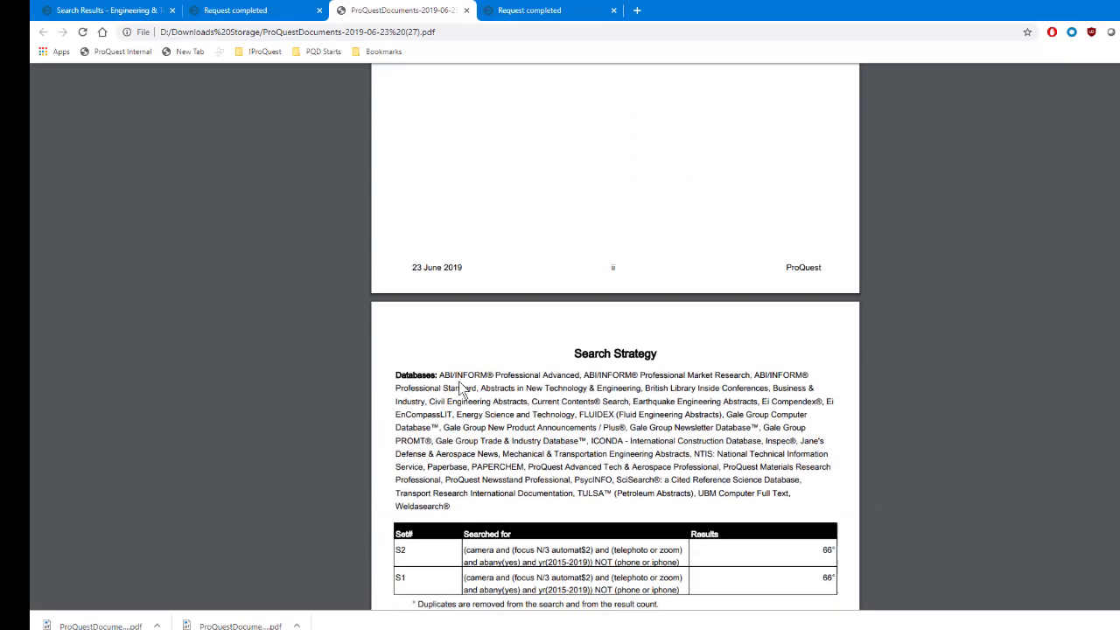
{"action": "scroll", "coordinate": [461, 388], "scroll_direction": "down", "scroll_amount": 5}
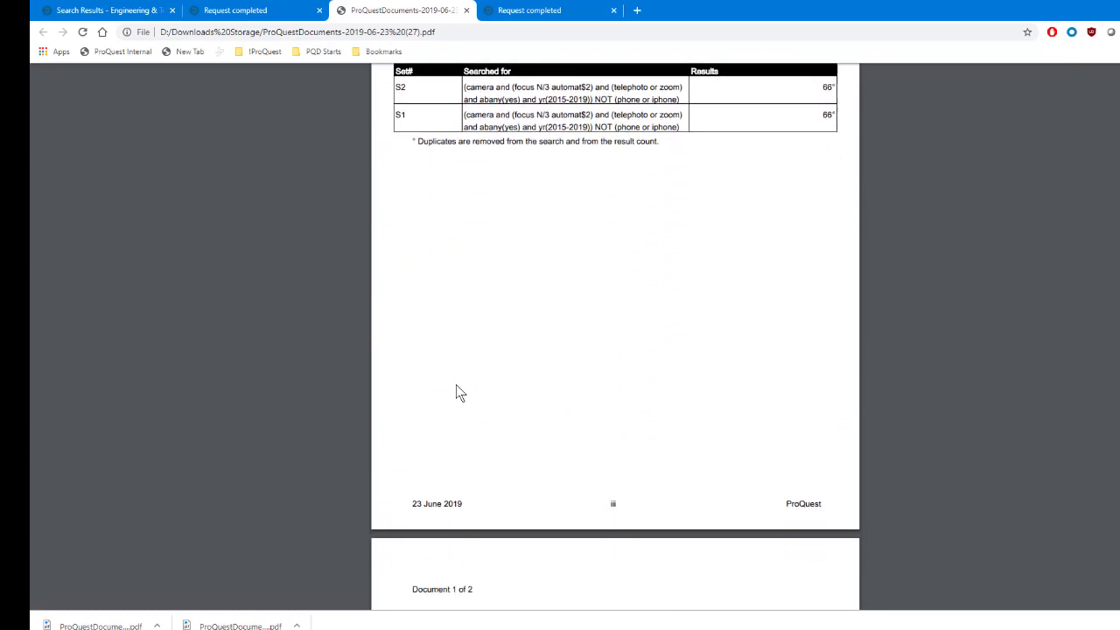
{"action": "scroll", "coordinate": [461, 393], "scroll_direction": "down", "scroll_amount": 5}
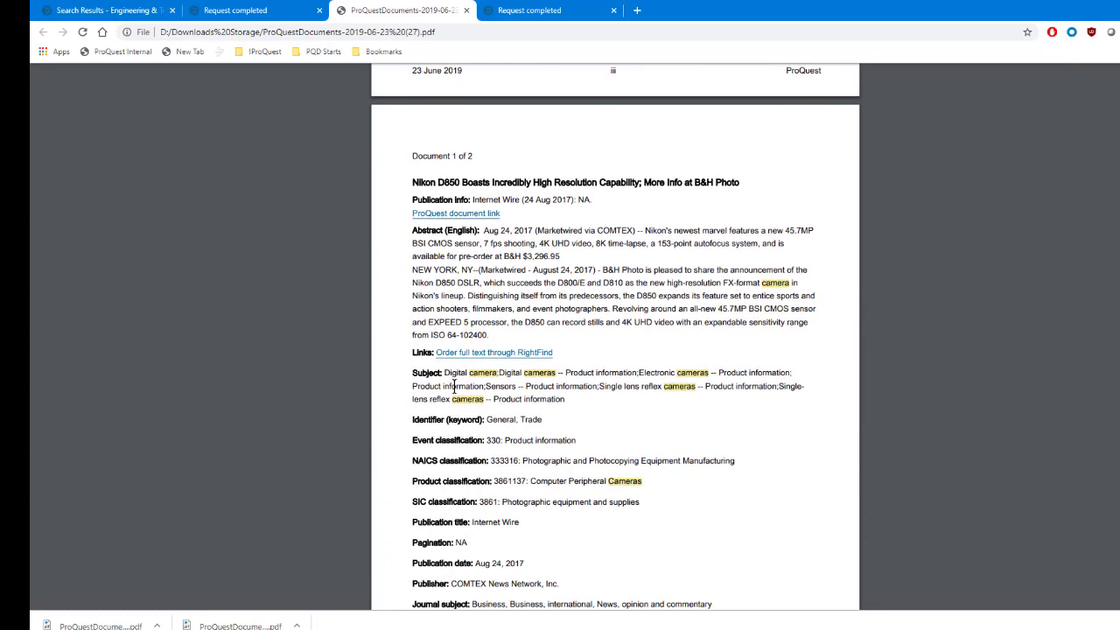
{"action": "scroll", "coordinate": [454, 386], "scroll_direction": "down", "scroll_amount": 7}
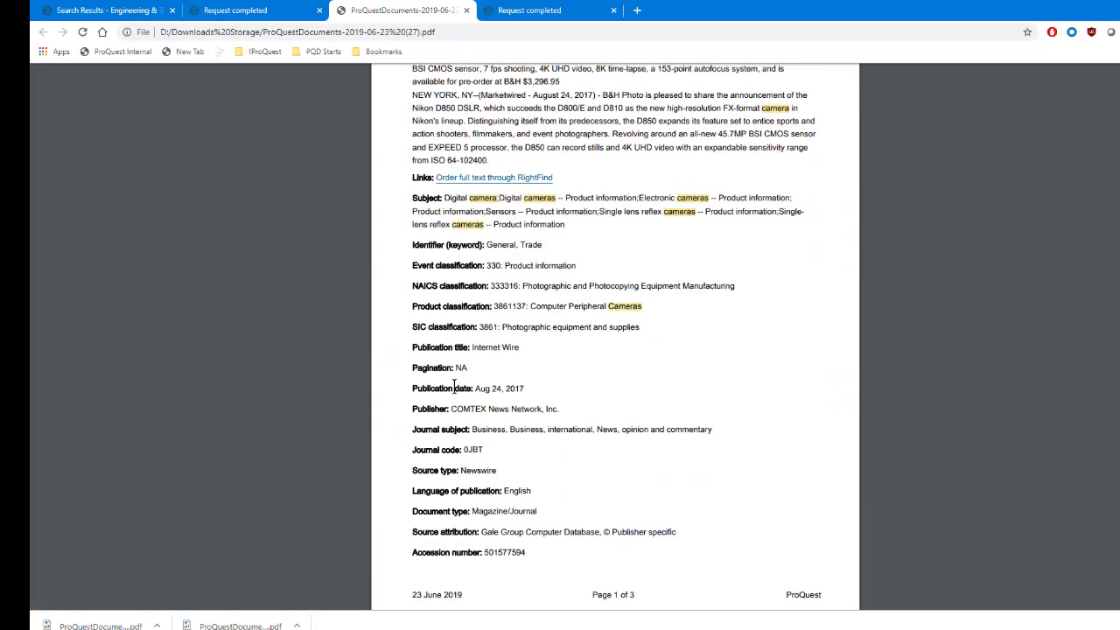
{"action": "scroll", "coordinate": [454, 386], "scroll_direction": "down", "scroll_amount": 2}
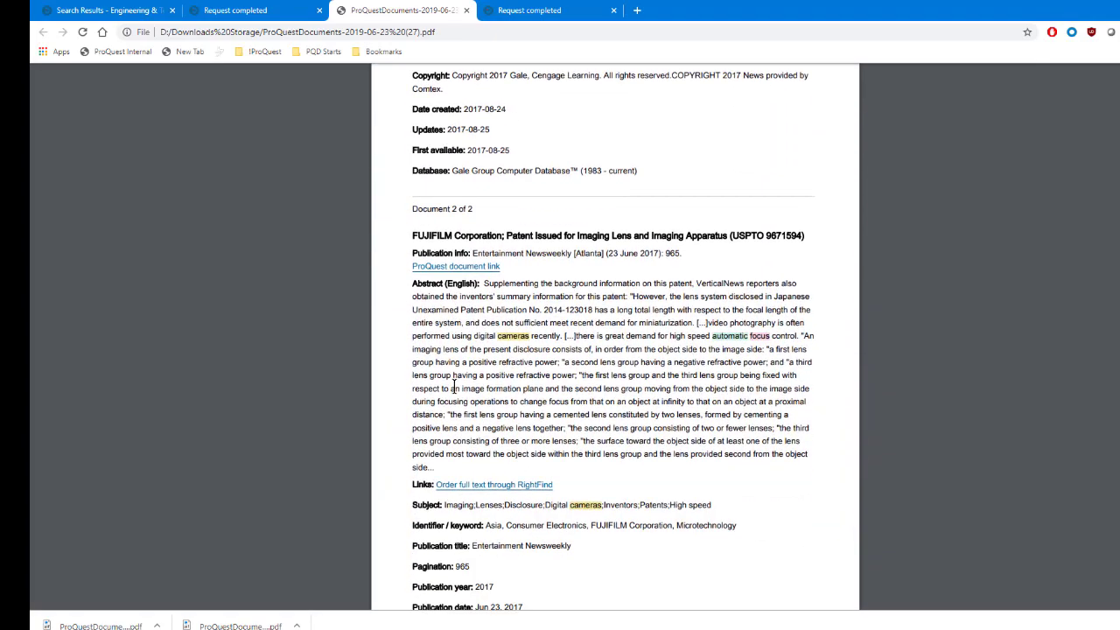
{"action": "scroll", "coordinate": [455, 387], "scroll_direction": "up", "scroll_amount": 11}
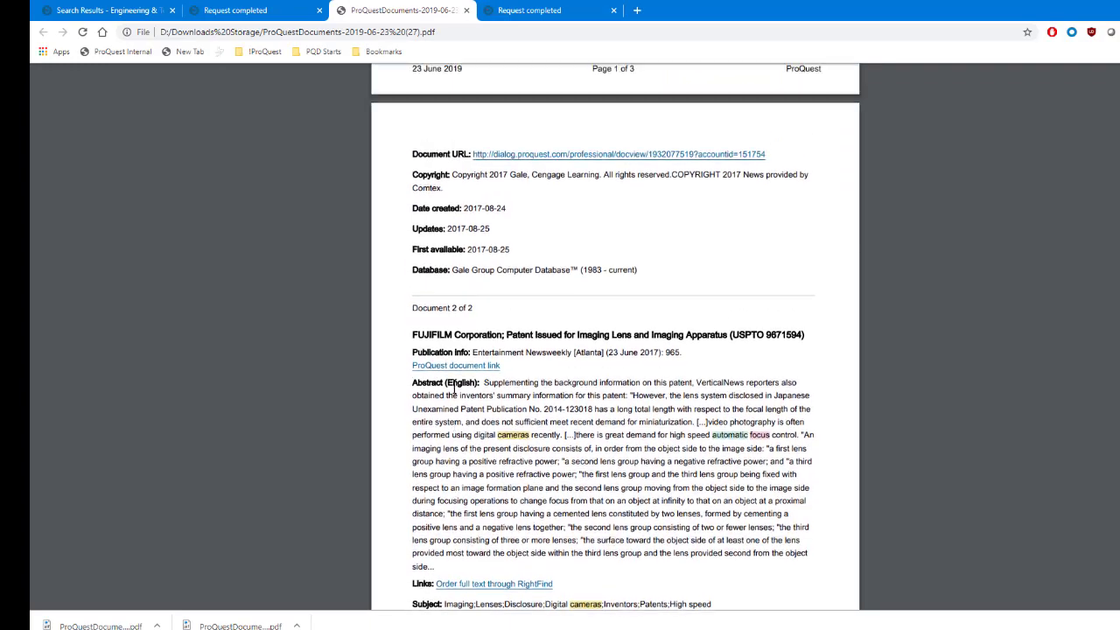
{"action": "scroll", "coordinate": [443, 392], "scroll_direction": "up", "scroll_amount": 11}
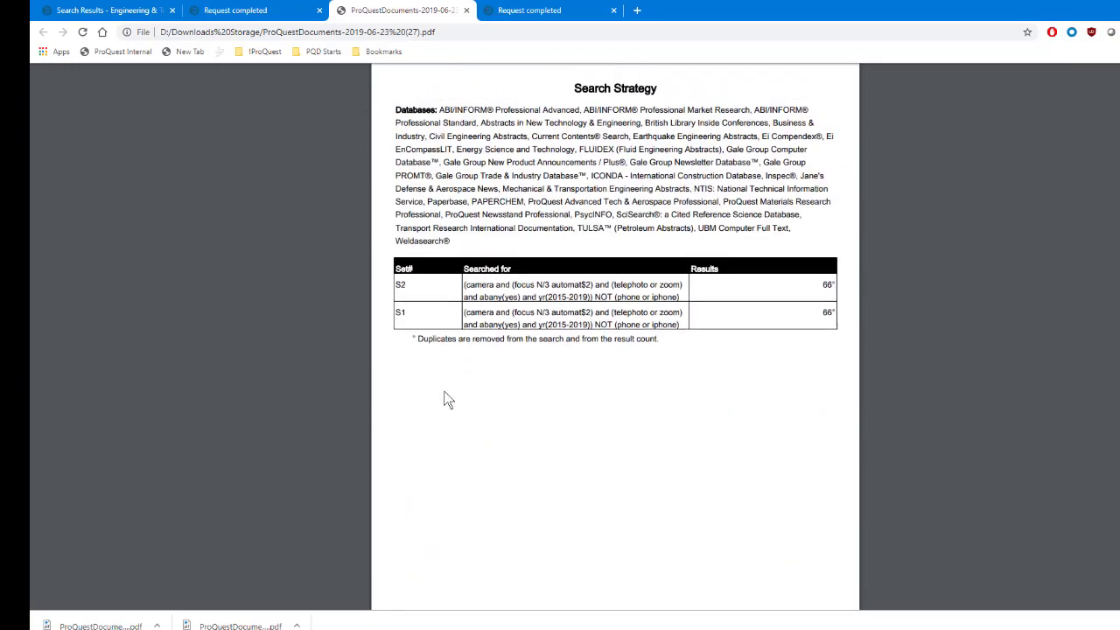
{"action": "scroll", "coordinate": [454, 393], "scroll_direction": "up", "scroll_amount": 2}
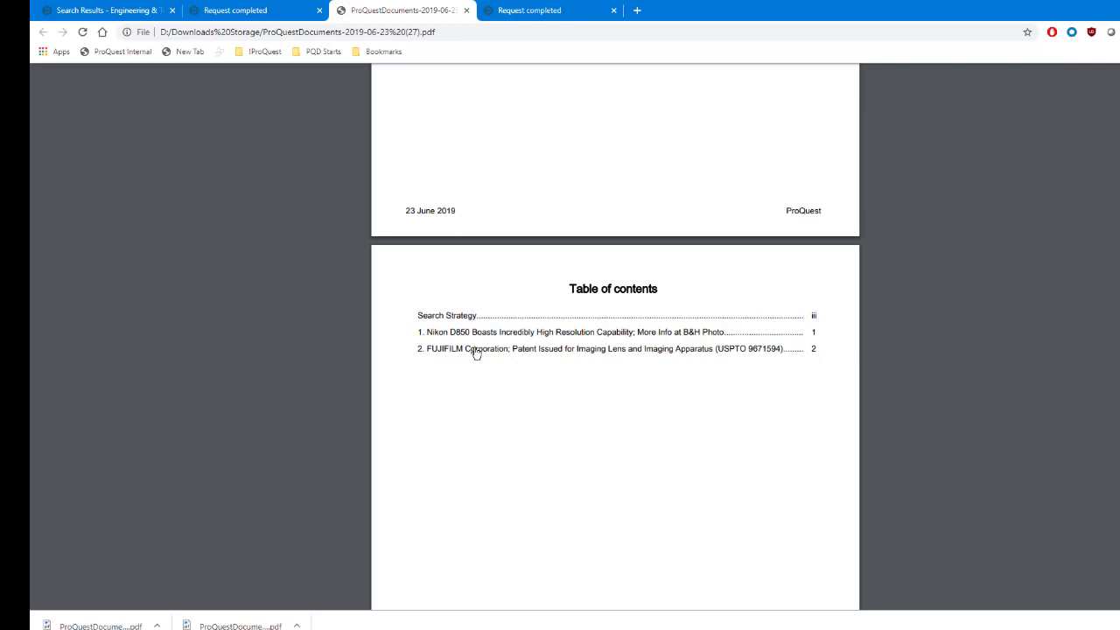
- Jump to the FUJIFILM entry from the contents and review both records' details
{"action": "left_click", "coordinate": [474, 350]}
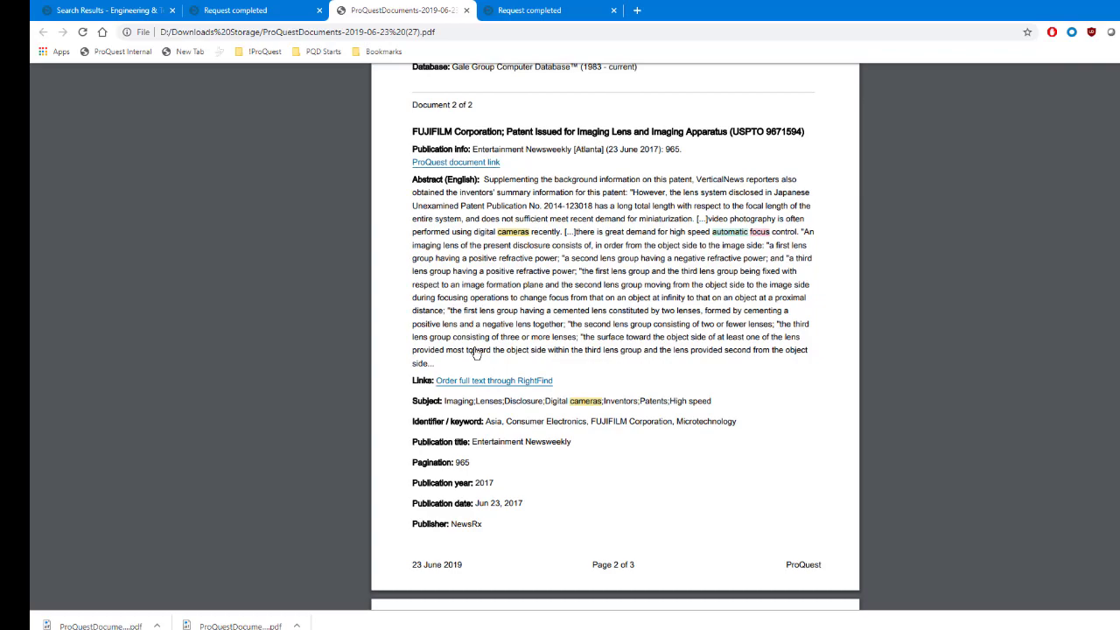
{"action": "scroll", "coordinate": [477, 353], "scroll_direction": "up", "scroll_amount": 15}
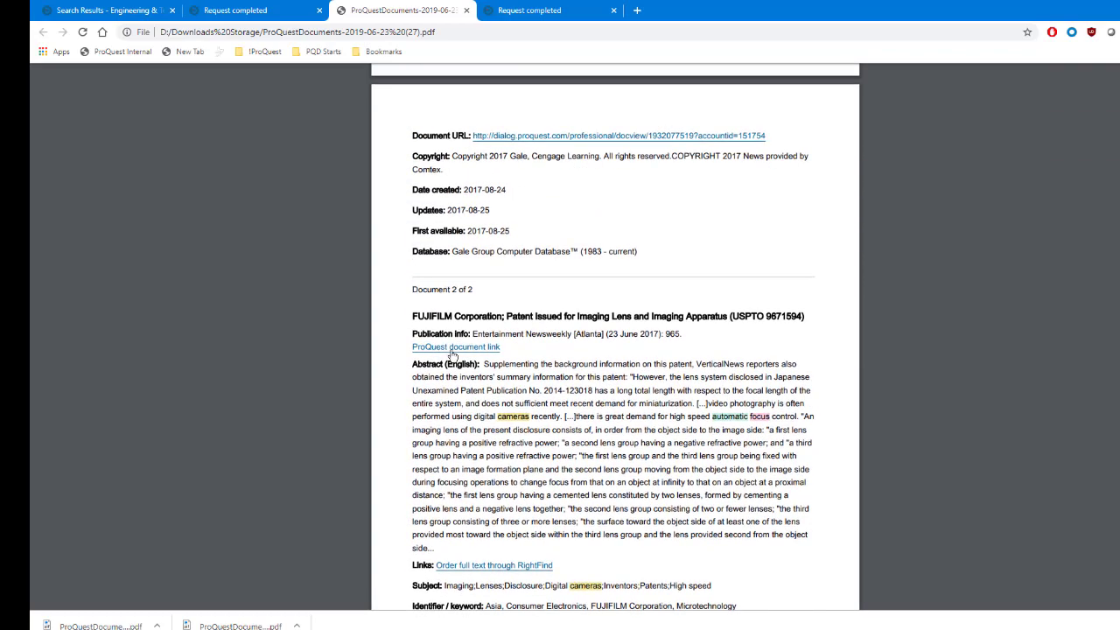
{"action": "scroll", "coordinate": [451, 345], "scroll_direction": "up", "scroll_amount": 5}
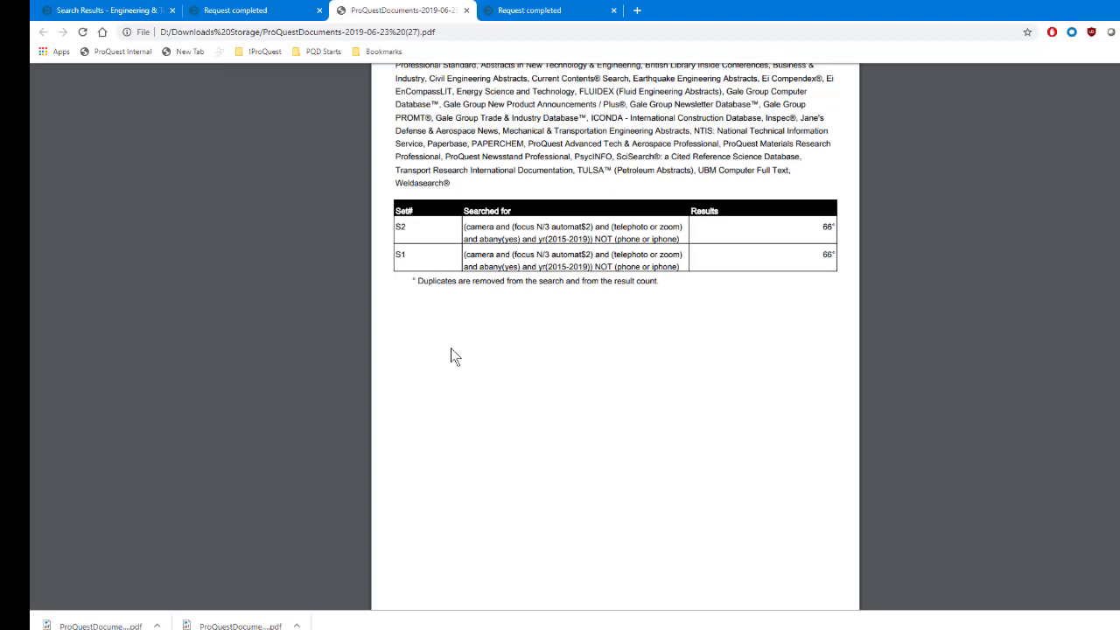
{"action": "scroll", "coordinate": [453, 355], "scroll_direction": "down", "scroll_amount": 10}
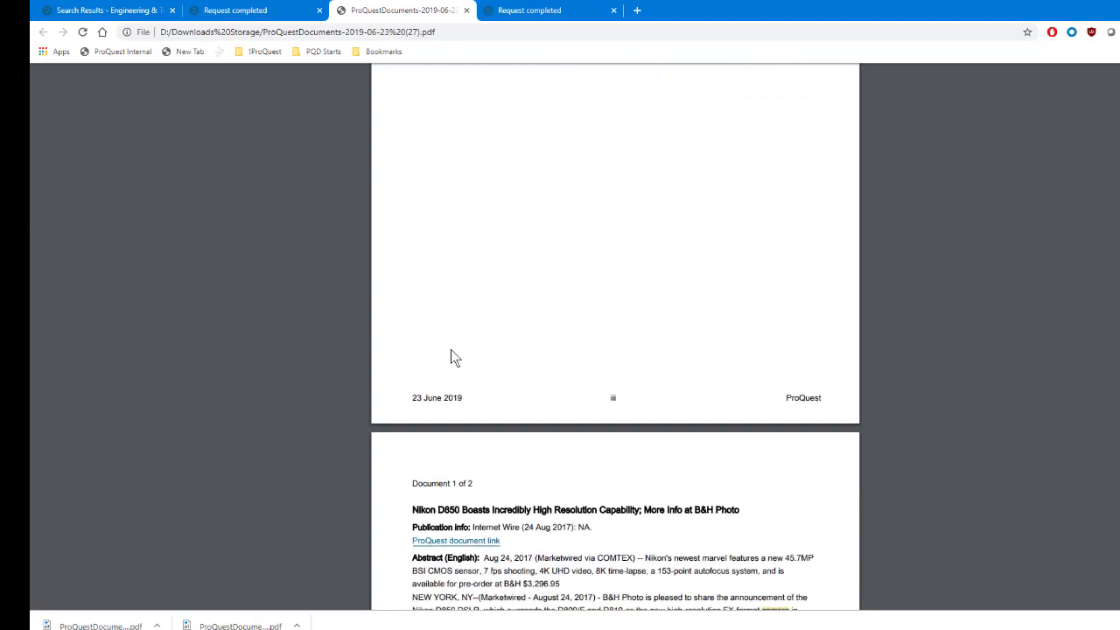
{"action": "scroll", "coordinate": [452, 350], "scroll_direction": "down", "scroll_amount": 10}
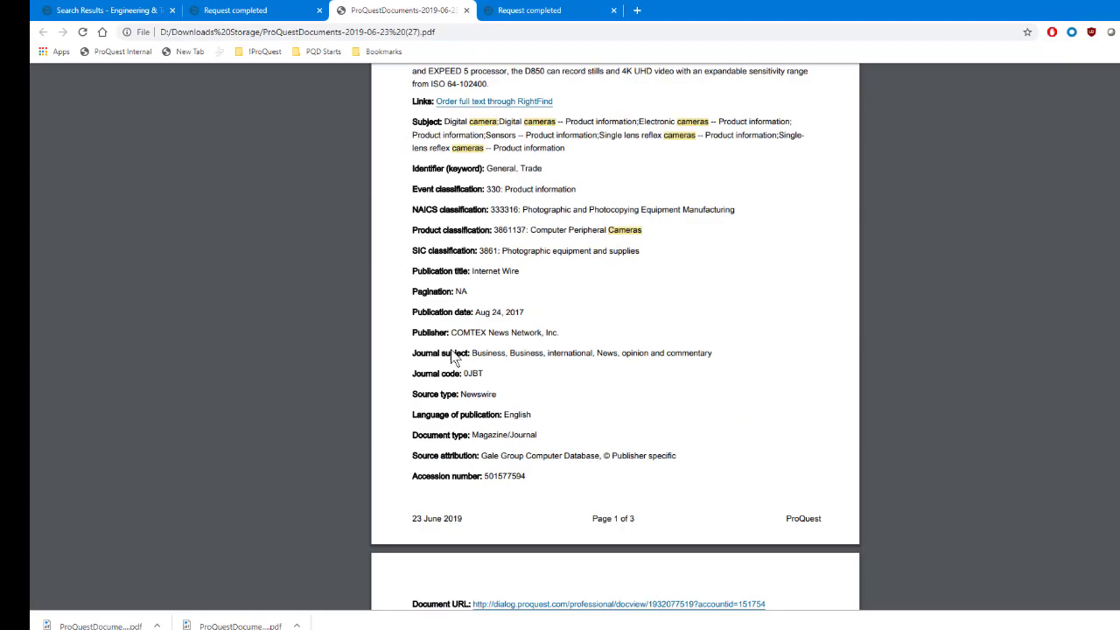
{"action": "scroll", "coordinate": [451, 359], "scroll_direction": "down", "scroll_amount": 3}
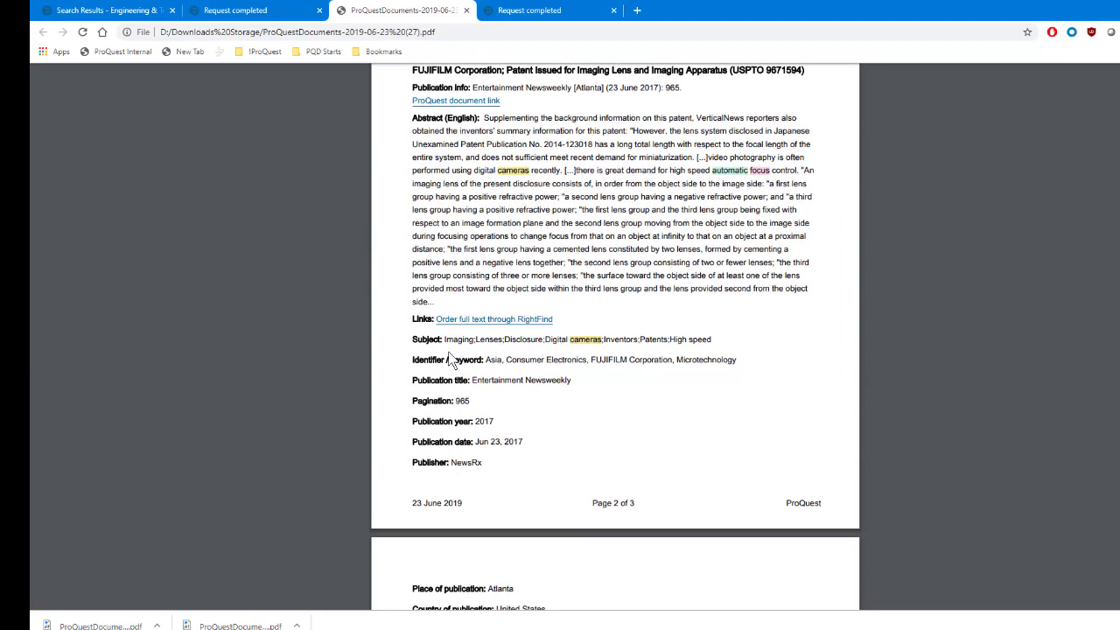
{"action": "scroll", "coordinate": [450, 358], "scroll_direction": "down", "scroll_amount": 6}
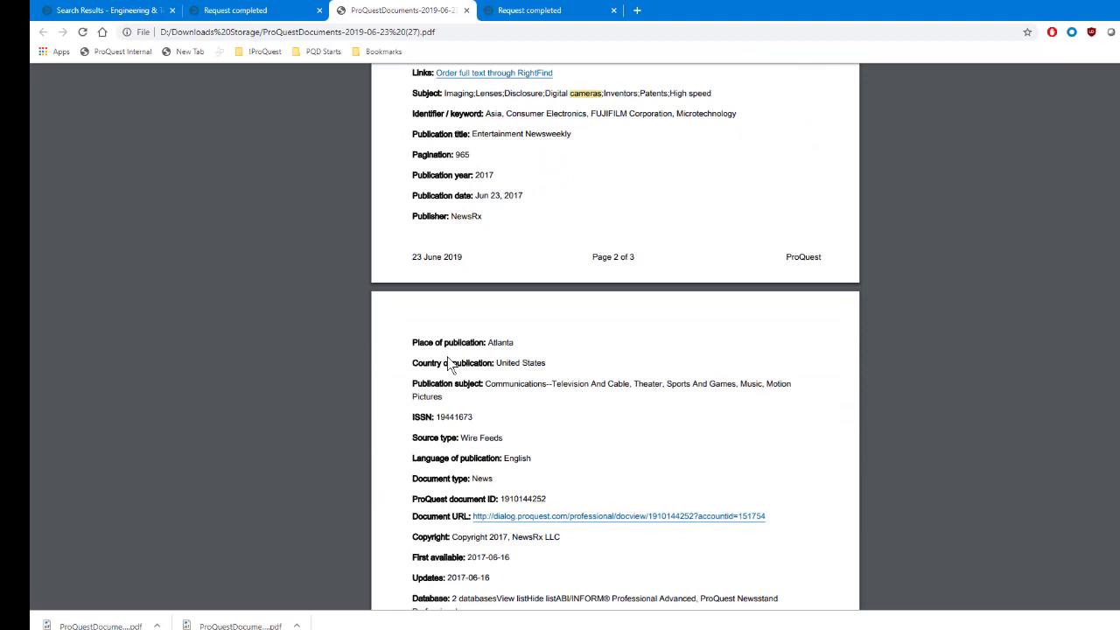
{"action": "scroll", "coordinate": [448, 366], "scroll_direction": "down", "scroll_amount": 3}
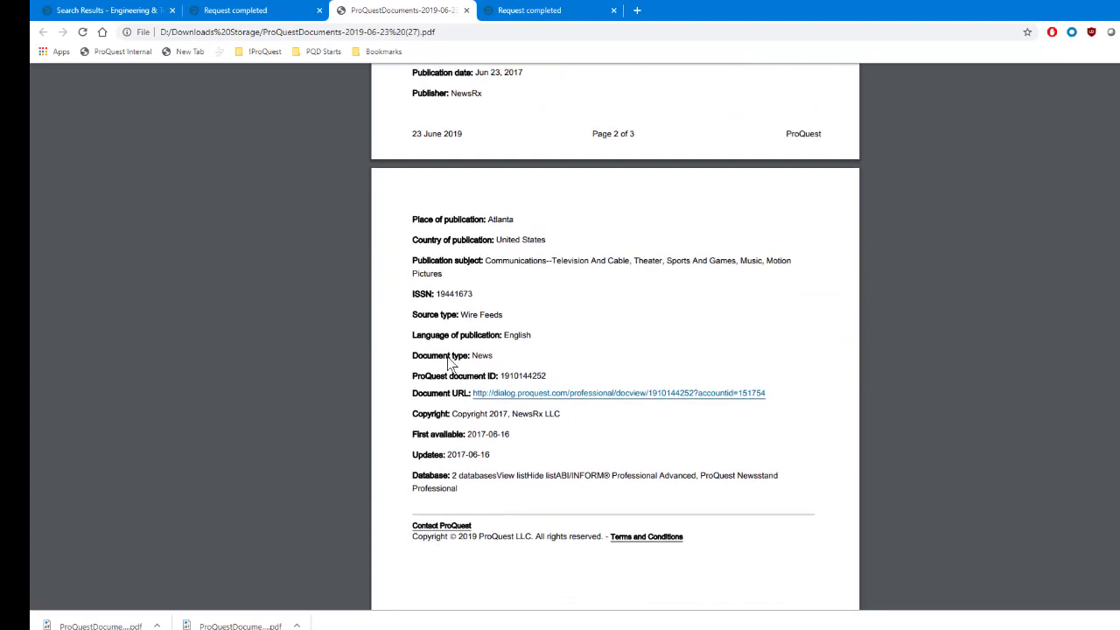
{"action": "scroll", "coordinate": [448, 366], "scroll_direction": "up", "scroll_amount": 3}
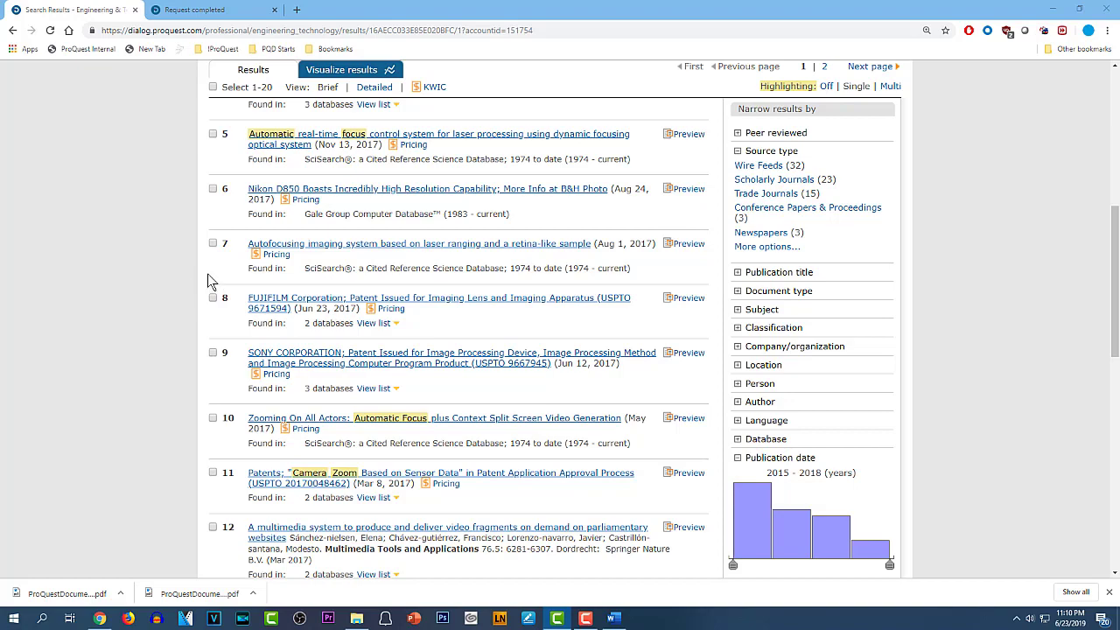
- Mark result 7 and start a PDF export with Custom content, moving on to field selection
{"action": "left_click", "coordinate": [213, 244]}
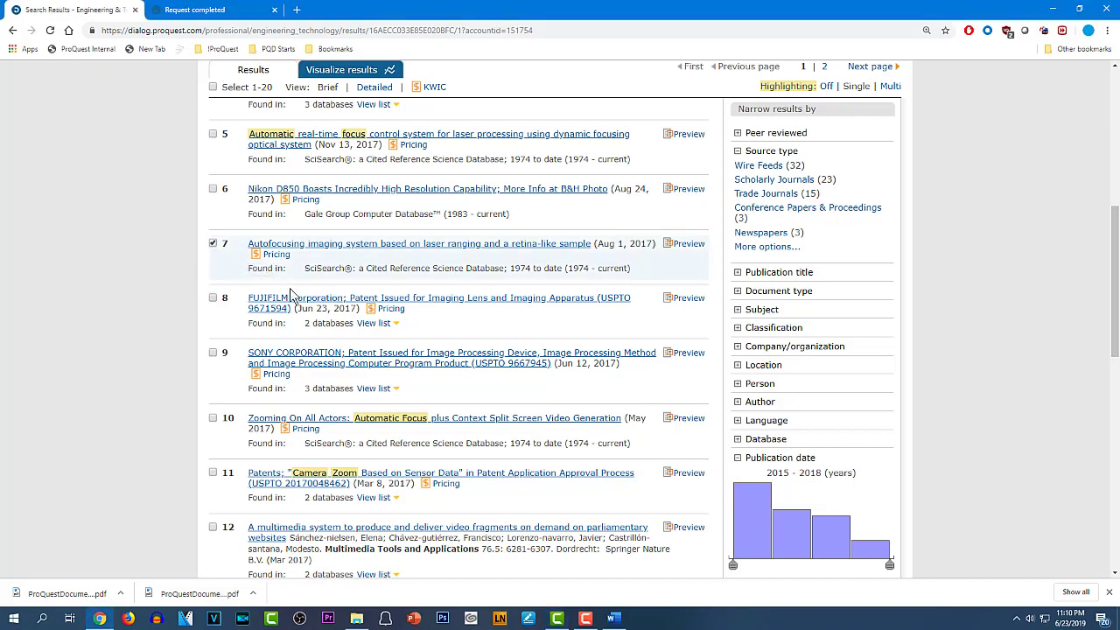
{"action": "scroll", "coordinate": [318, 285], "scroll_direction": "up", "scroll_amount": 3}
{"action": "scroll", "coordinate": [331, 291], "scroll_direction": "up", "scroll_amount": 1}
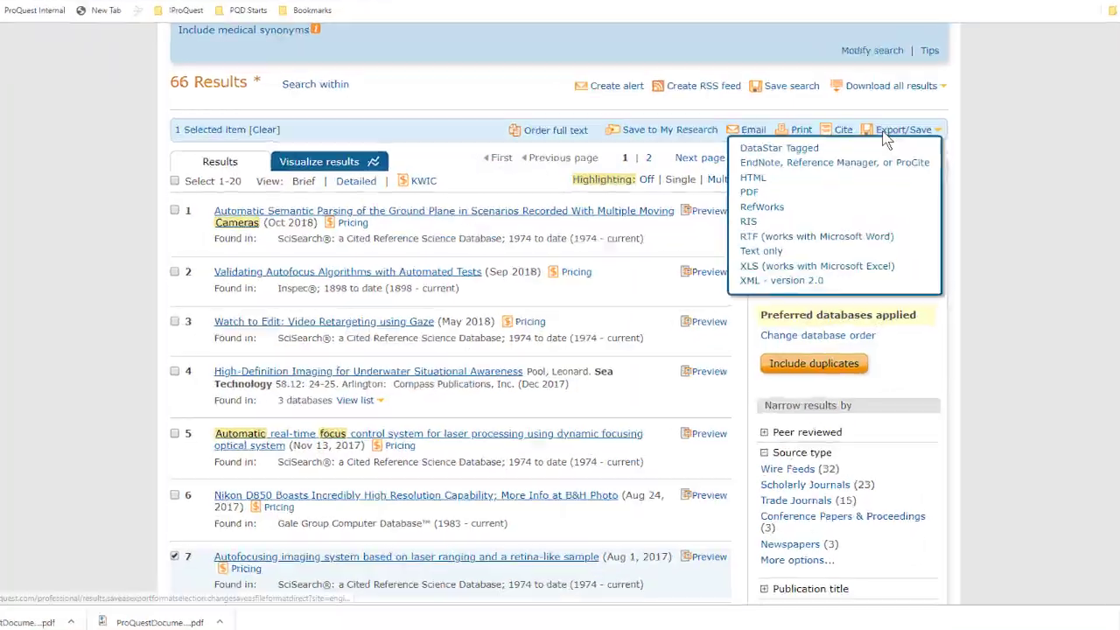
{"action": "left_click", "coordinate": [836, 155]}
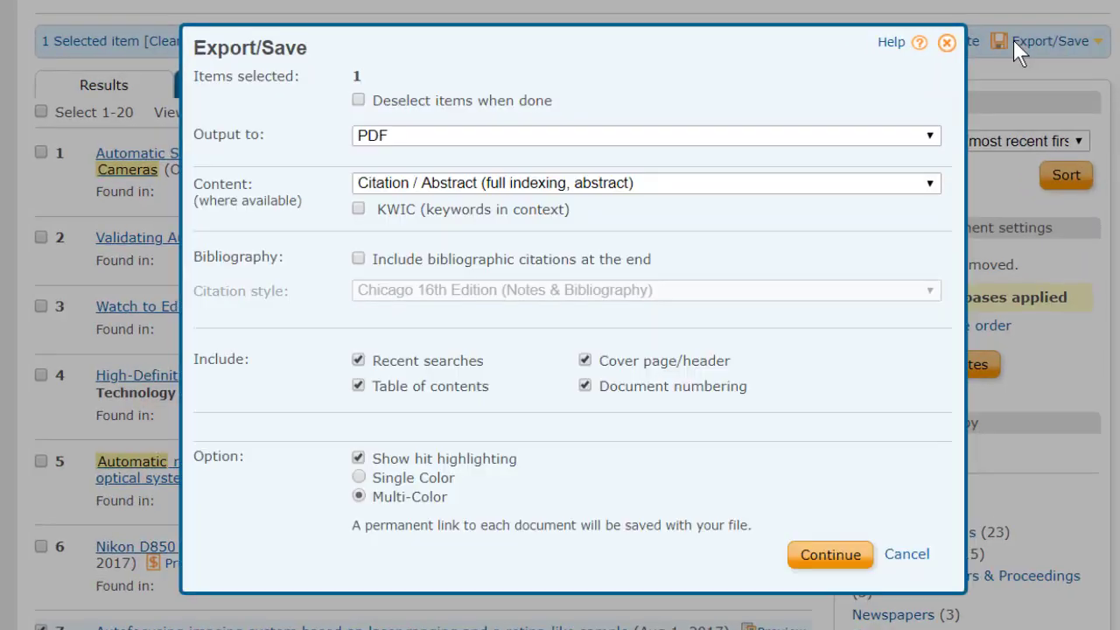
{"action": "left_click", "coordinate": [629, 179]}
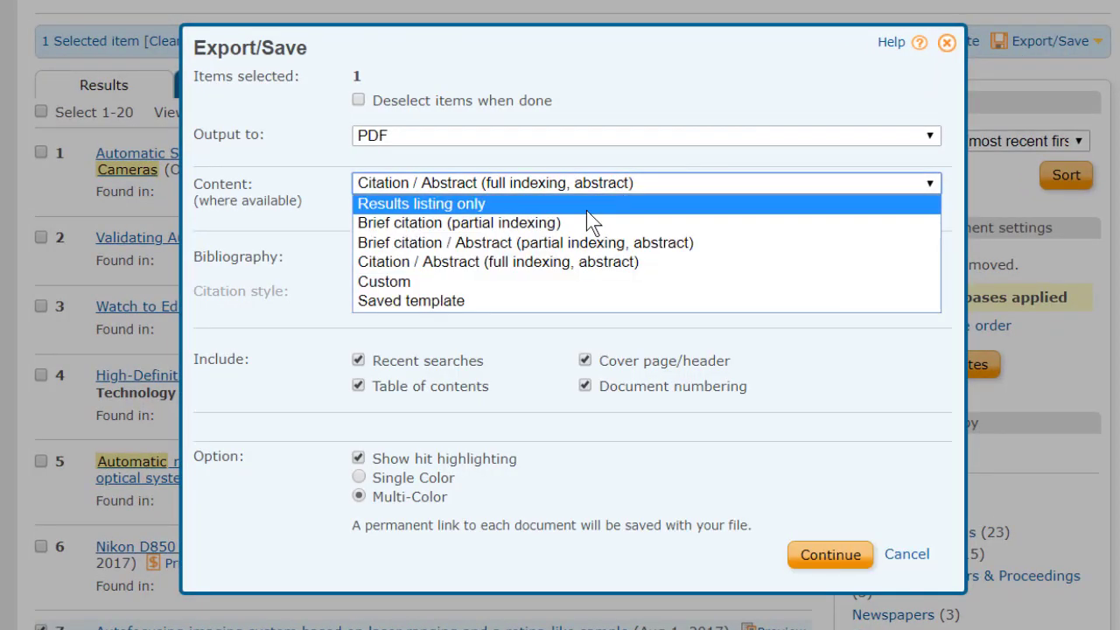
{"action": "left_click", "coordinate": [536, 281]}
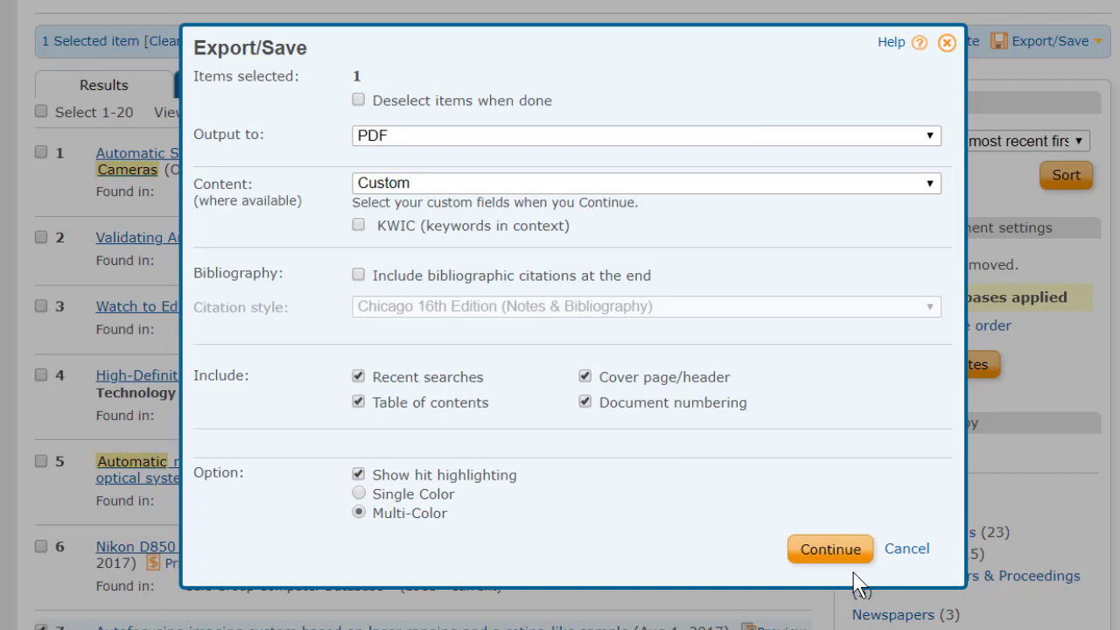
{"action": "left_click", "coordinate": [856, 547]}
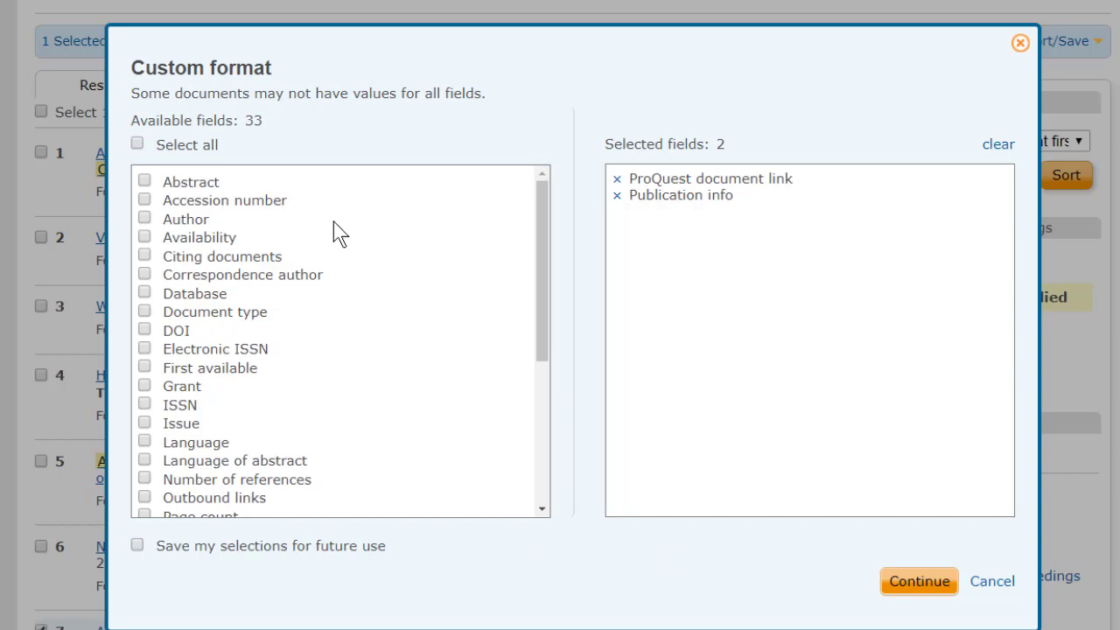
- Add Abstract, Author and Database to the selected fields alongside ProQuest document link and Publication info
{"action": "left_click", "coordinate": [144, 181]}
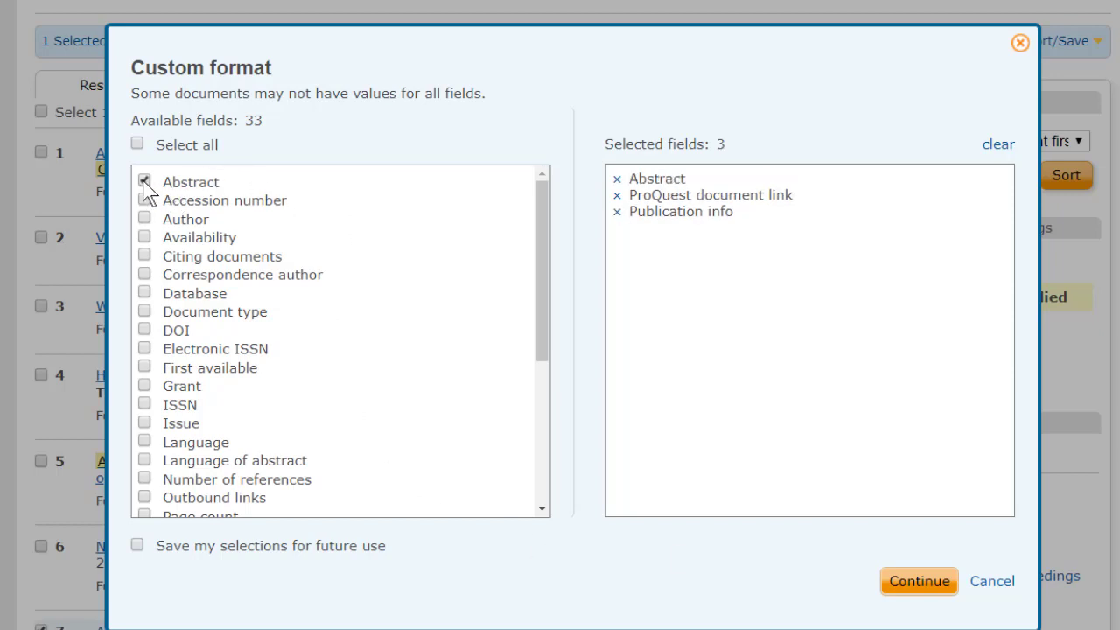
{"action": "left_click", "coordinate": [142, 219]}
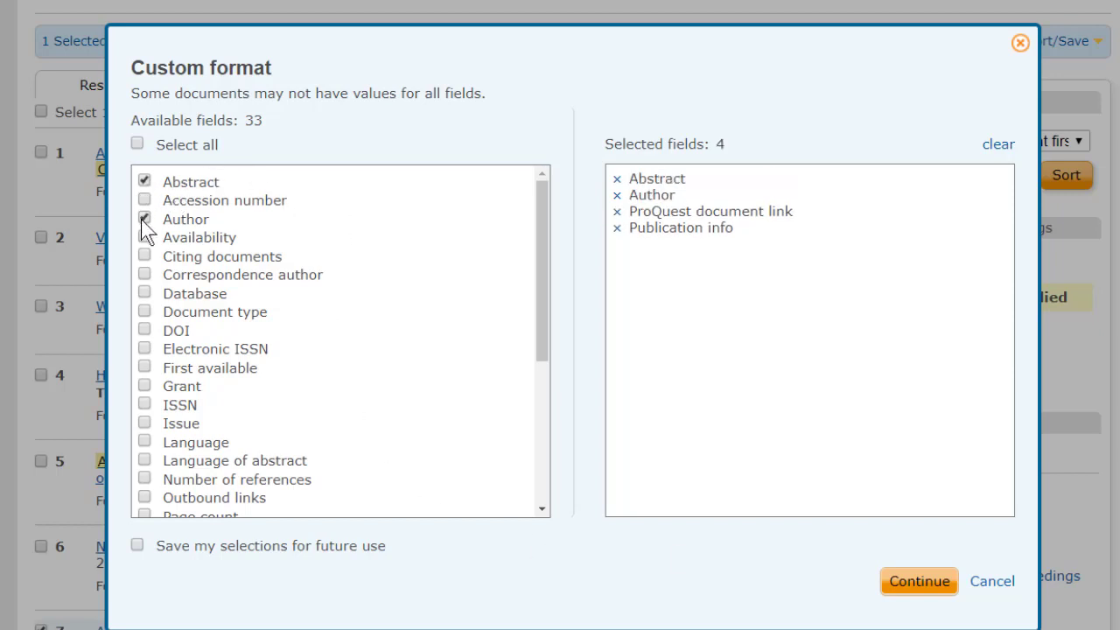
{"action": "scroll", "coordinate": [71, 276], "scroll_direction": "down", "scroll_amount": 1}
{"action": "scroll", "coordinate": [405, 271], "scroll_direction": "down", "scroll_amount": 3}
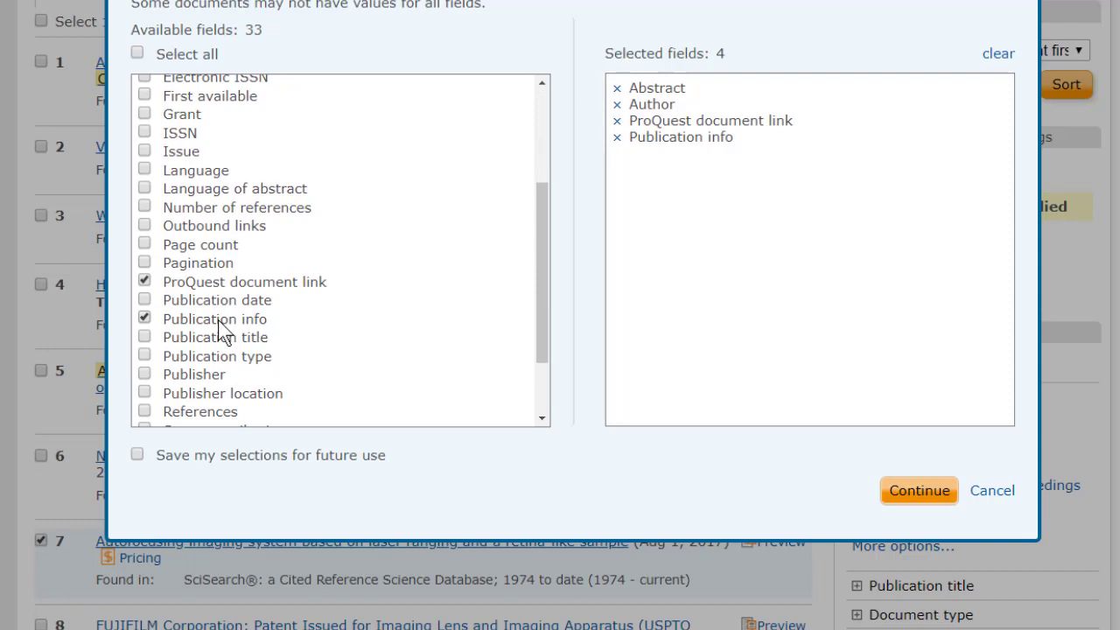
{"action": "scroll", "coordinate": [414, 333], "scroll_direction": "up", "scroll_amount": 1}
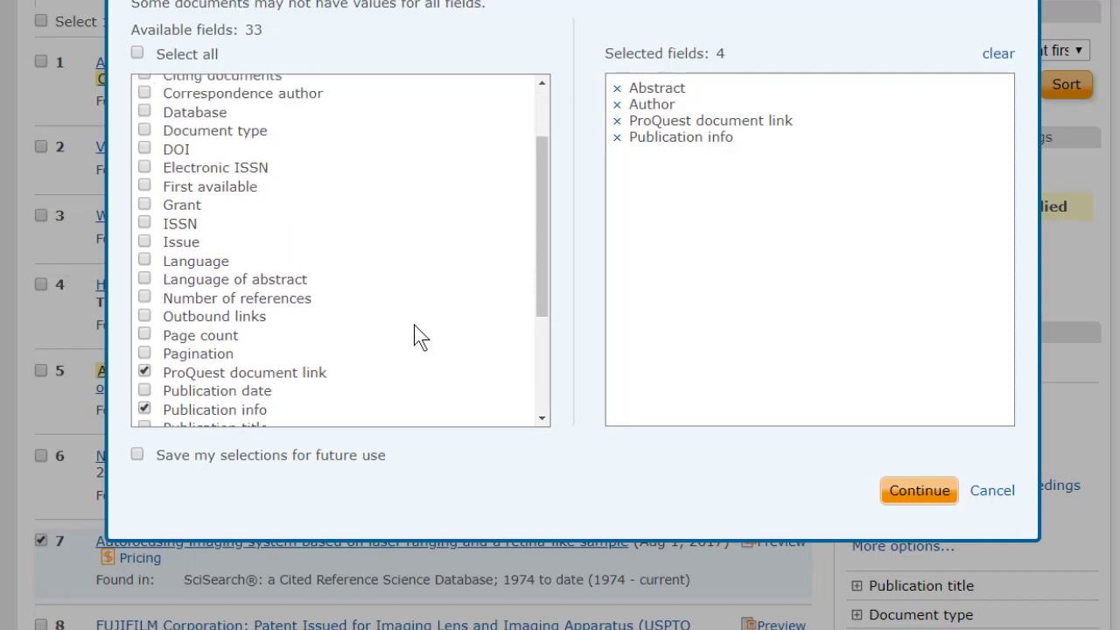
{"action": "left_click", "coordinate": [146, 111]}
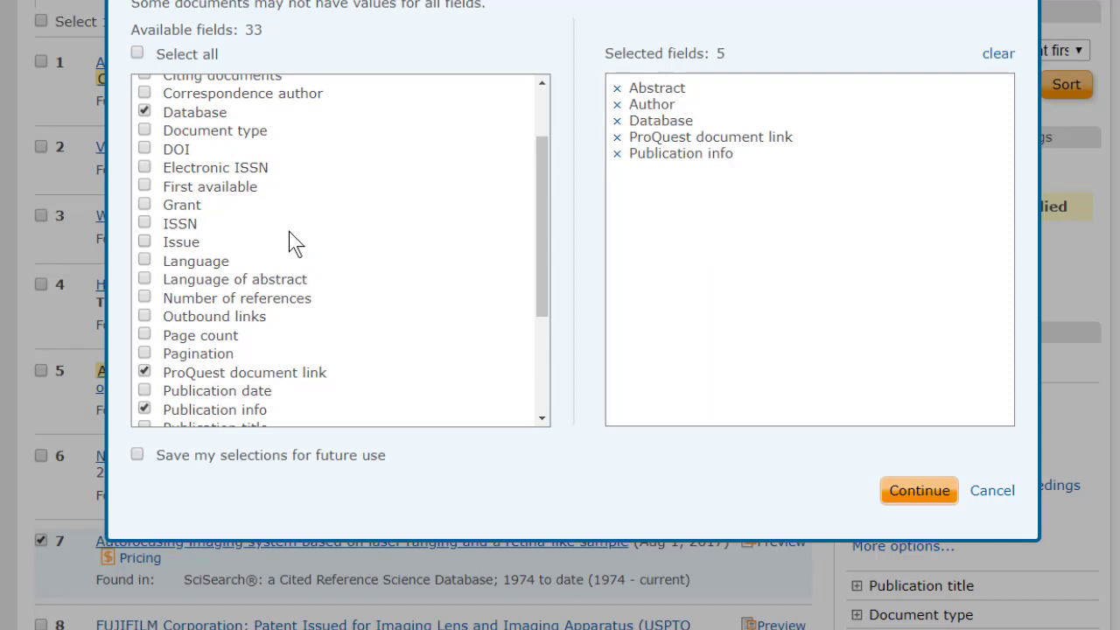
{"action": "scroll", "coordinate": [290, 231], "scroll_direction": "down", "scroll_amount": 1}
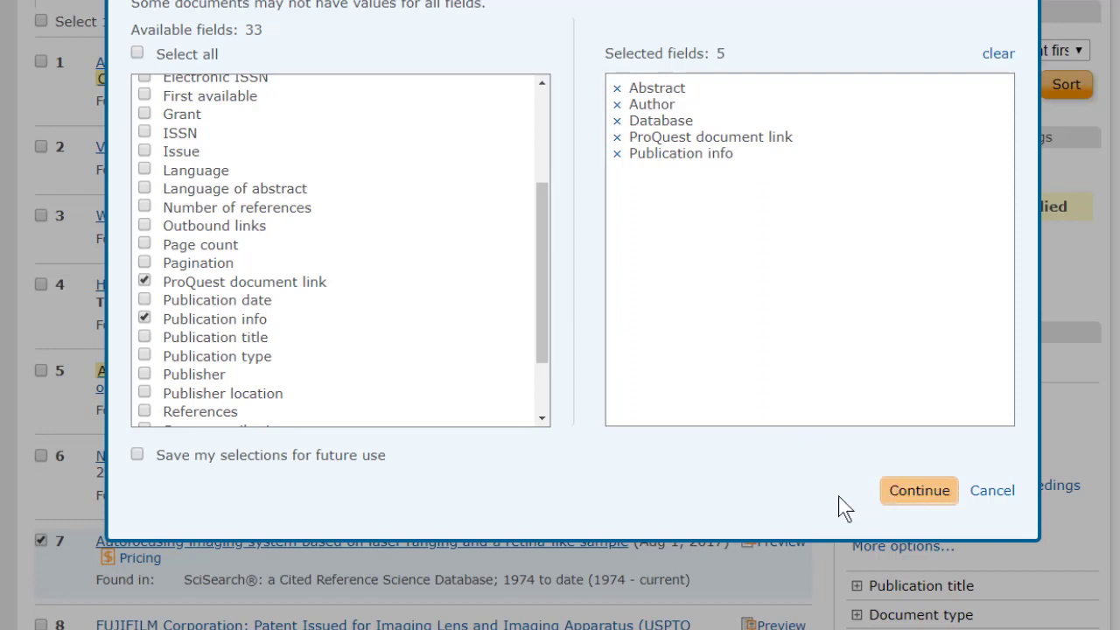
- Save the field selection as template 'My short format' and continue the export
{"action": "left_click", "coordinate": [137, 456]}
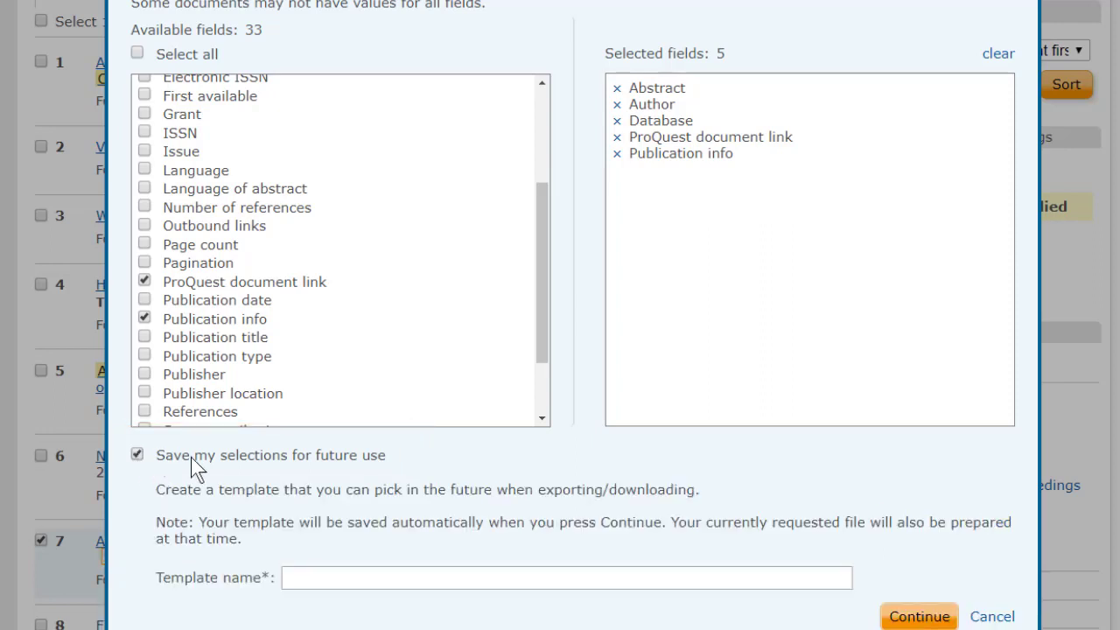
{"action": "scroll", "coordinate": [210, 456], "scroll_direction": "down", "scroll_amount": 3}
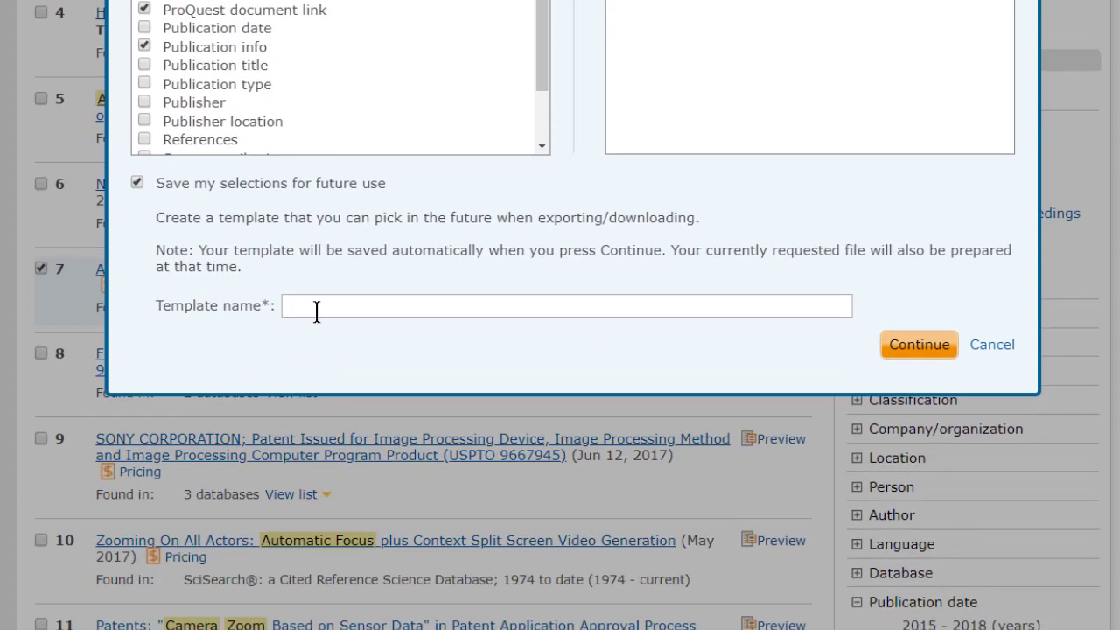
{"action": "left_click", "coordinate": [315, 308]}
{"action": "type", "text": "M"}
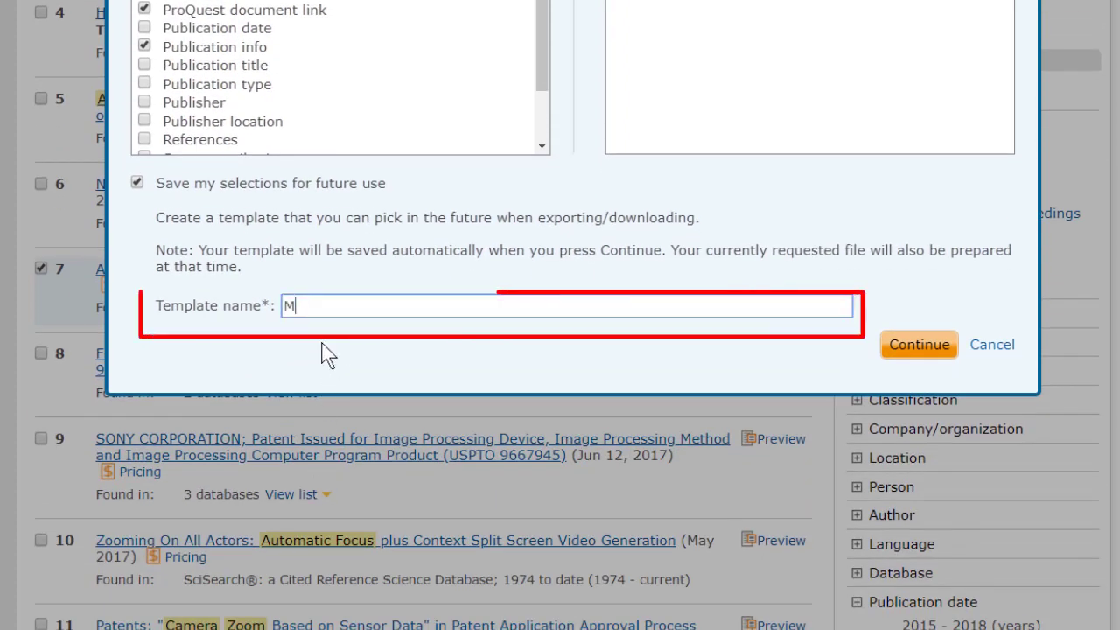
{"action": "type", "text": "y short f"}
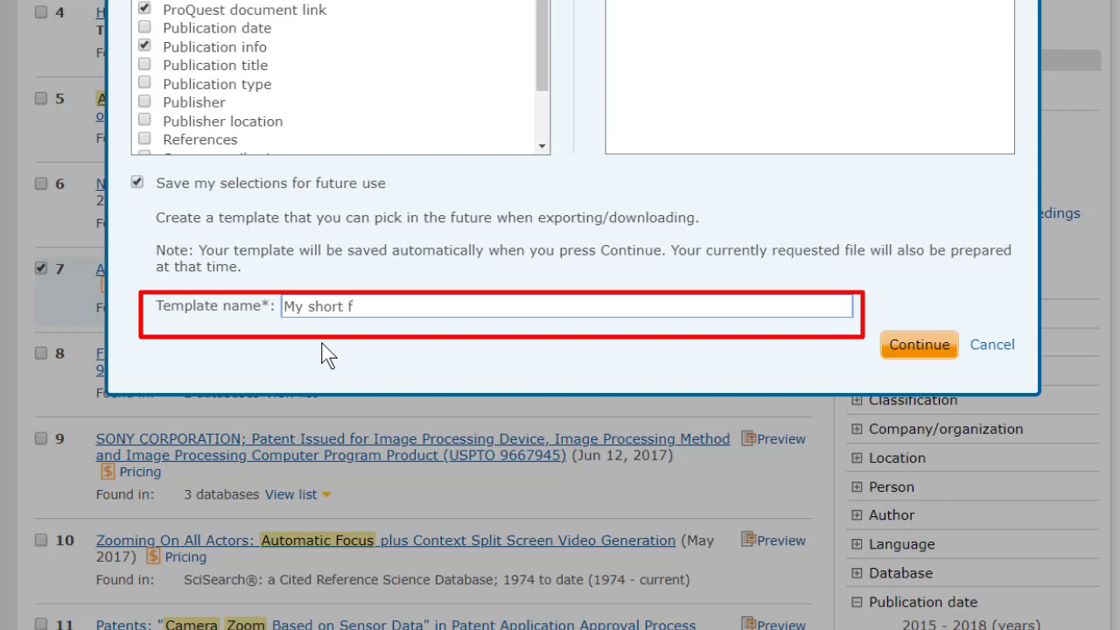
{"action": "type", "text": "ormat"}
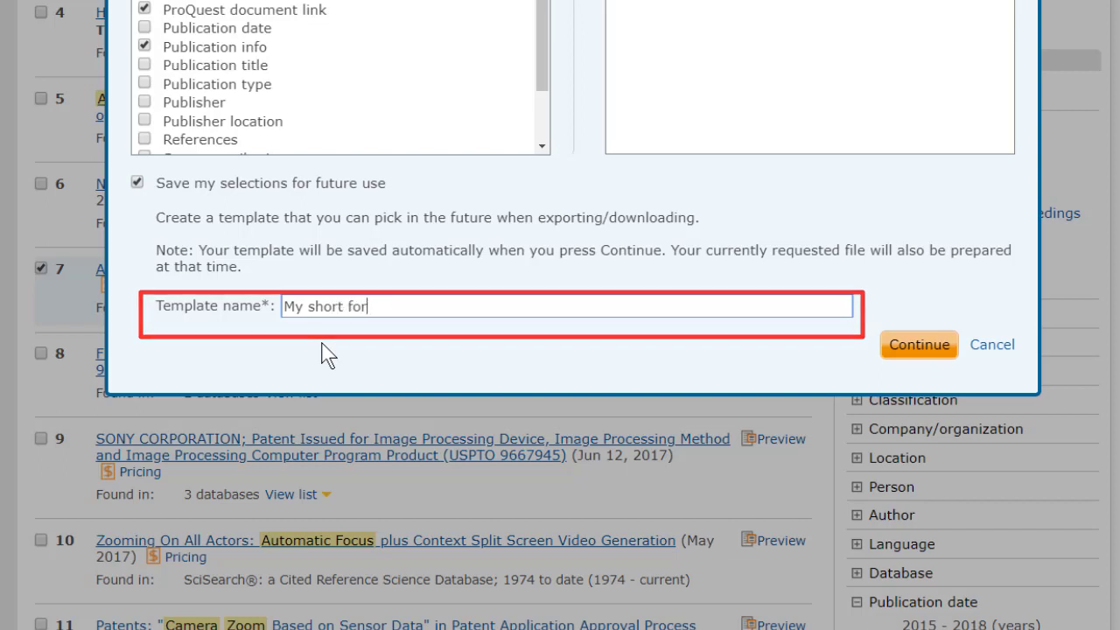
{"action": "left_click", "coordinate": [916, 346]}
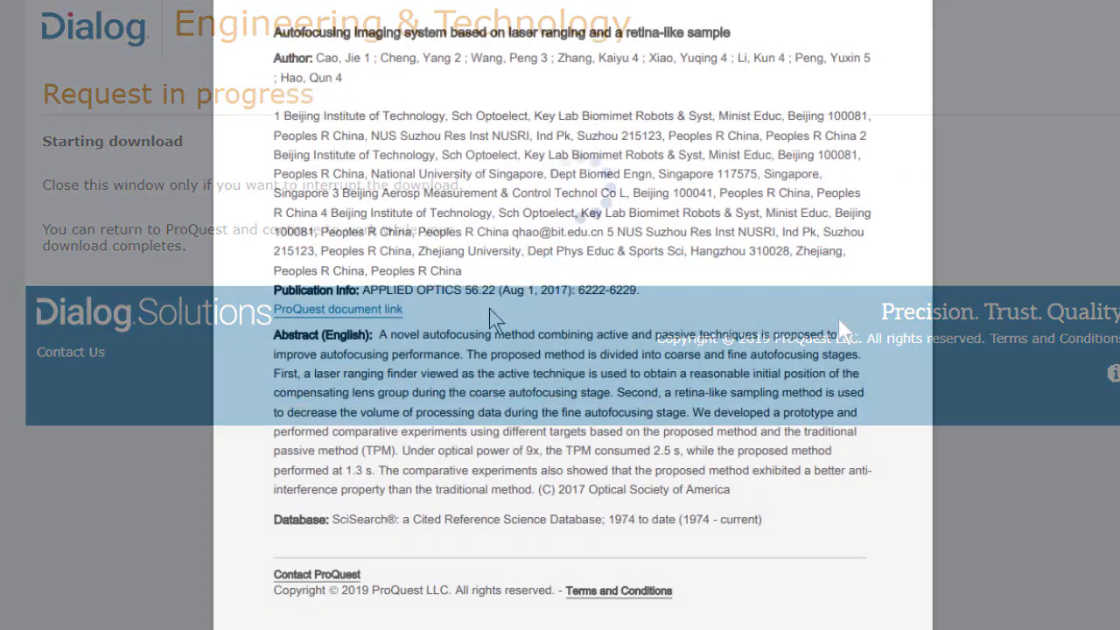
{"action": "scroll", "coordinate": [489, 308], "scroll_direction": "down", "scroll_amount": 1}
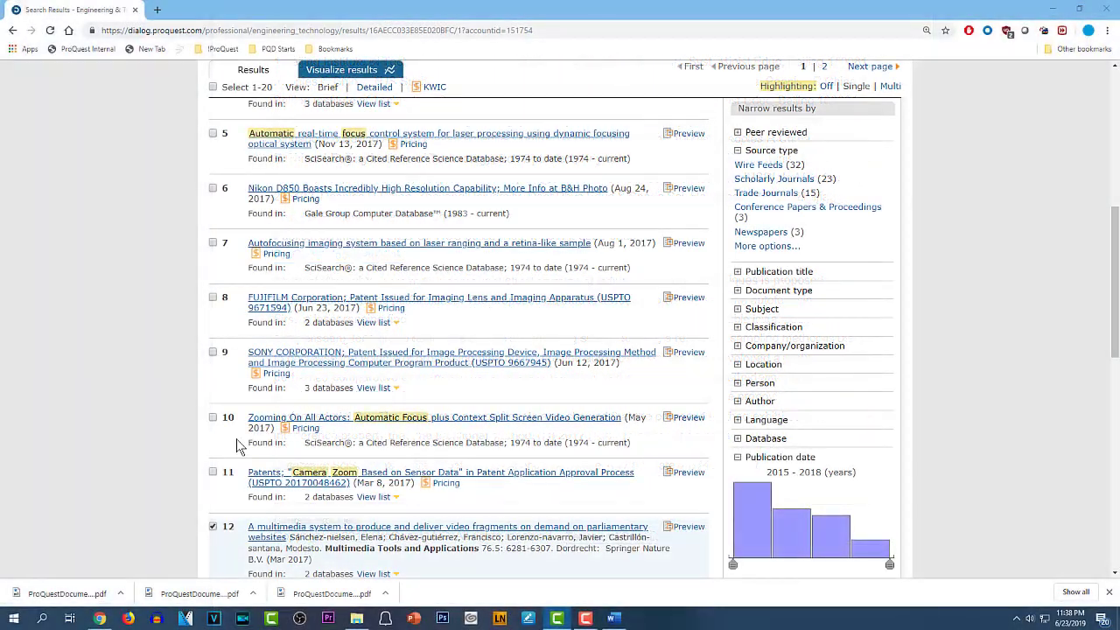
- Swap the selection from result 12 to result 7 and export it using the 'My short format' template
{"action": "left_click", "coordinate": [213, 526]}
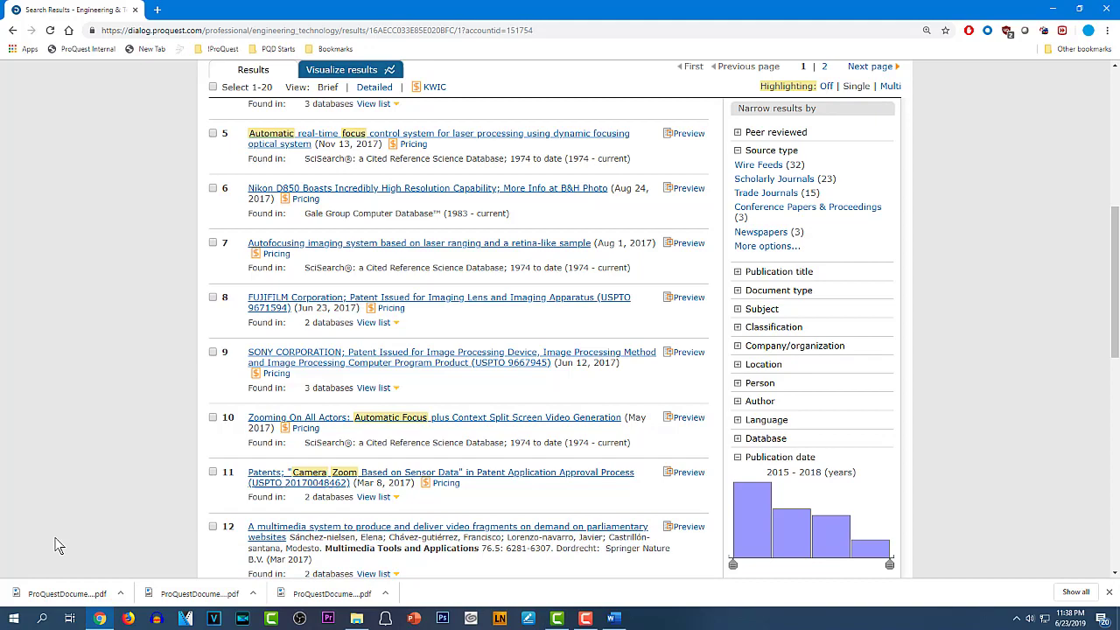
{"action": "left_click", "coordinate": [212, 243]}
{"action": "scroll", "coordinate": [383, 317], "scroll_direction": "up", "scroll_amount": 5}
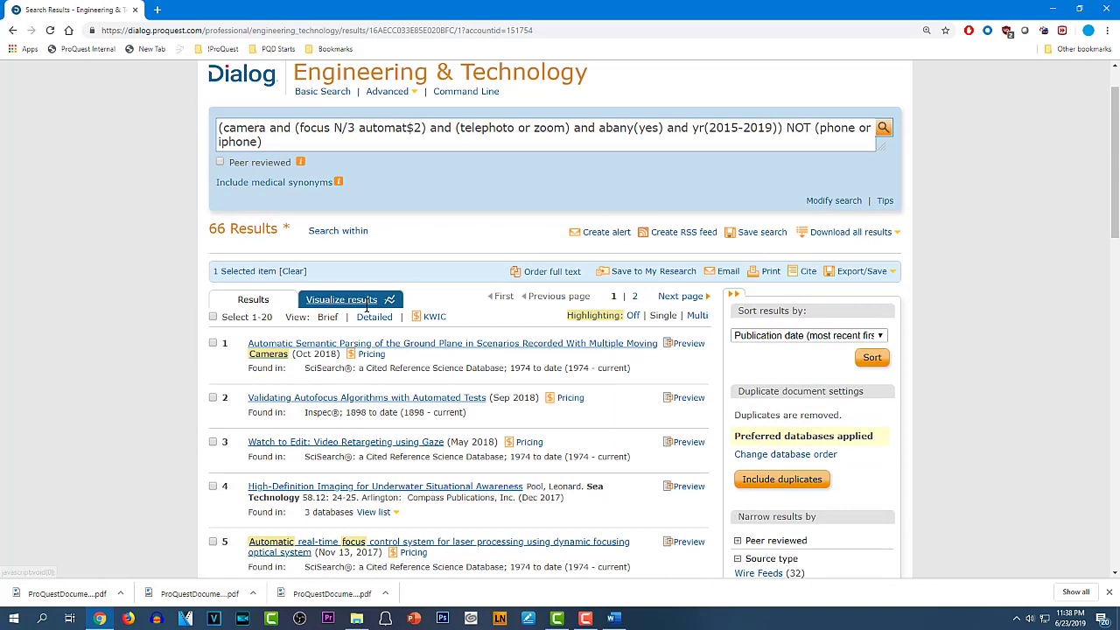
{"action": "left_click", "coordinate": [853, 271]}
{"action": "left_click", "coordinate": [486, 250]}
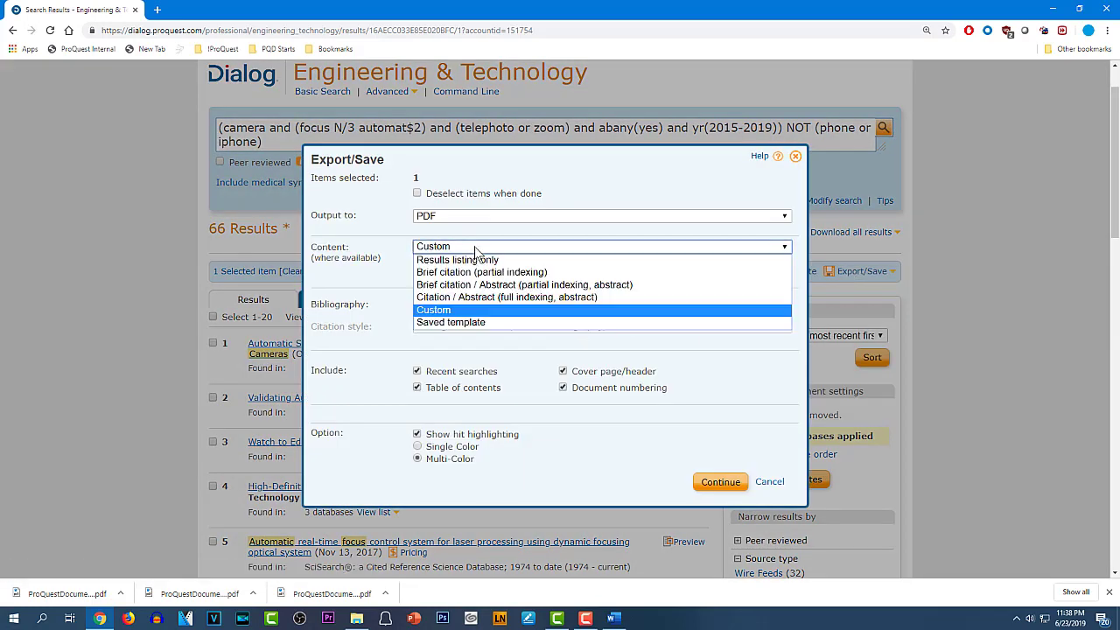
{"action": "left_click", "coordinate": [476, 323]}
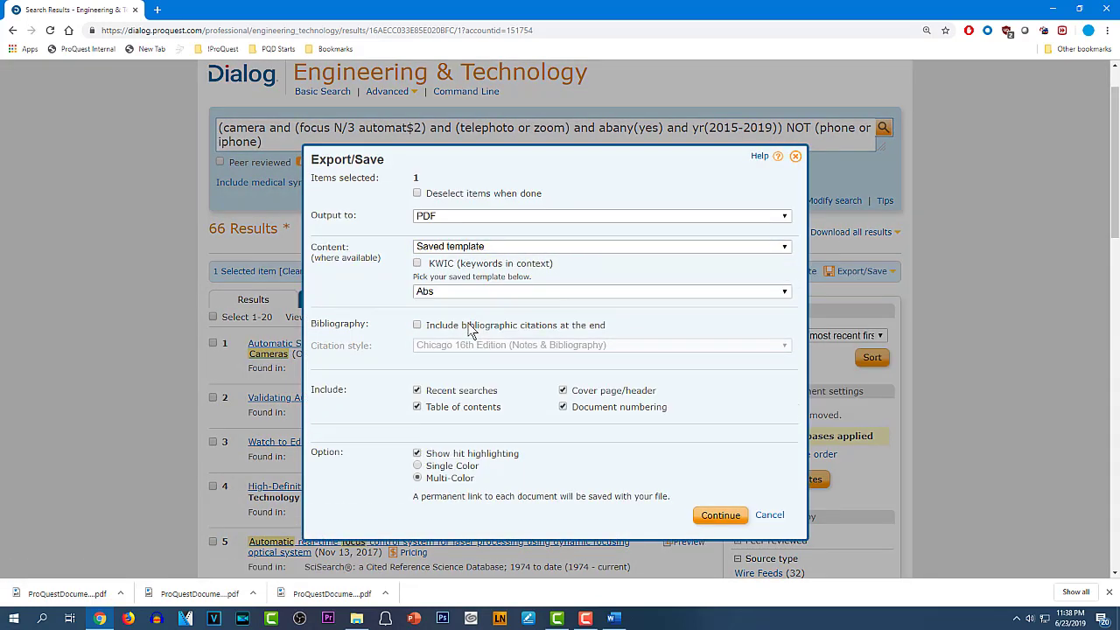
{"action": "left_click", "coordinate": [459, 294]}
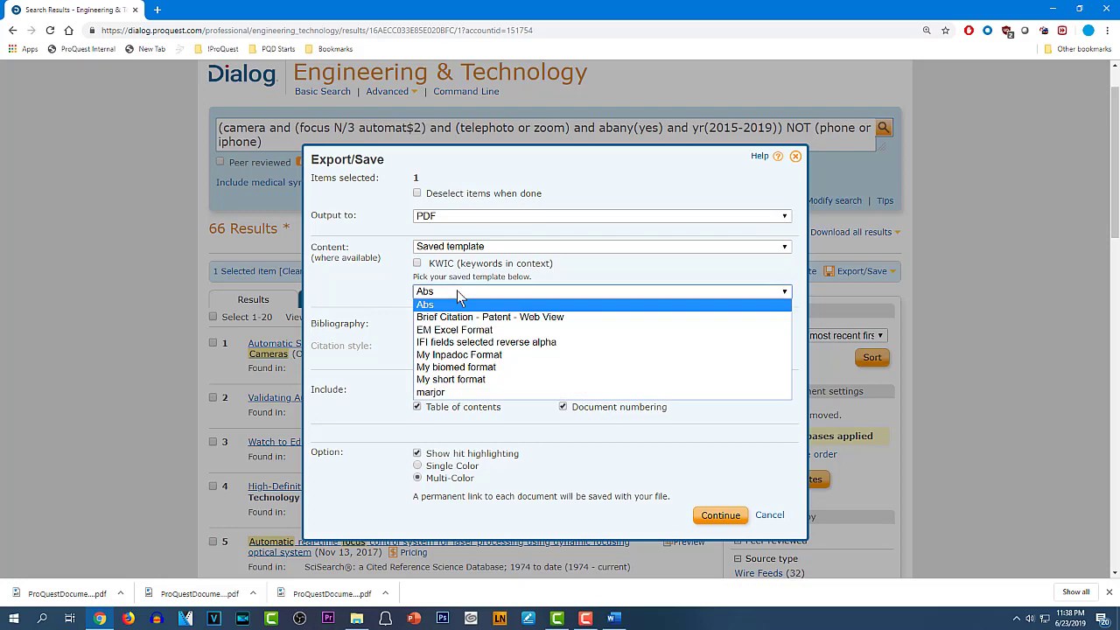
{"action": "left_click", "coordinate": [470, 379]}
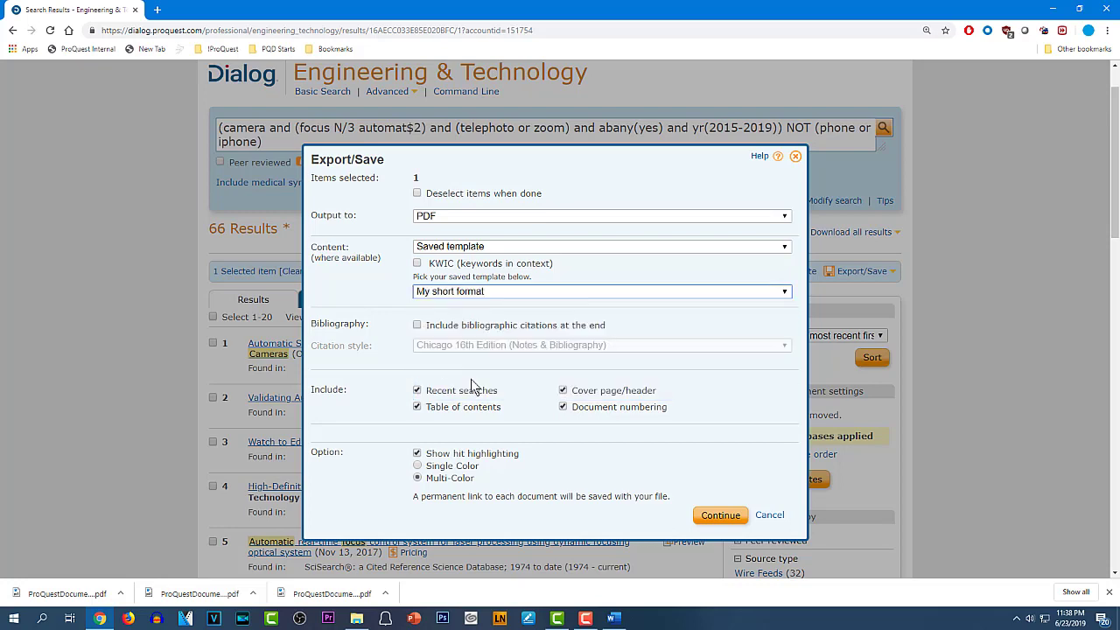
{"action": "left_click", "coordinate": [711, 516]}
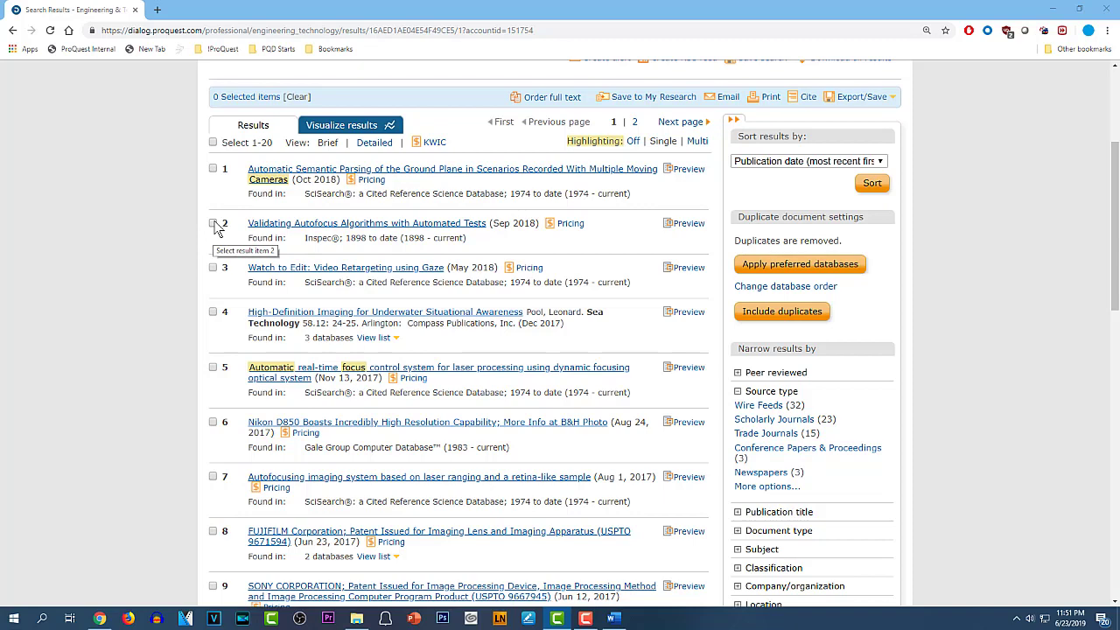
- Export result 2 to PDF, set to deselect items when done
{"action": "left_click", "coordinate": [215, 224]}
{"action": "left_click", "coordinate": [849, 97]}
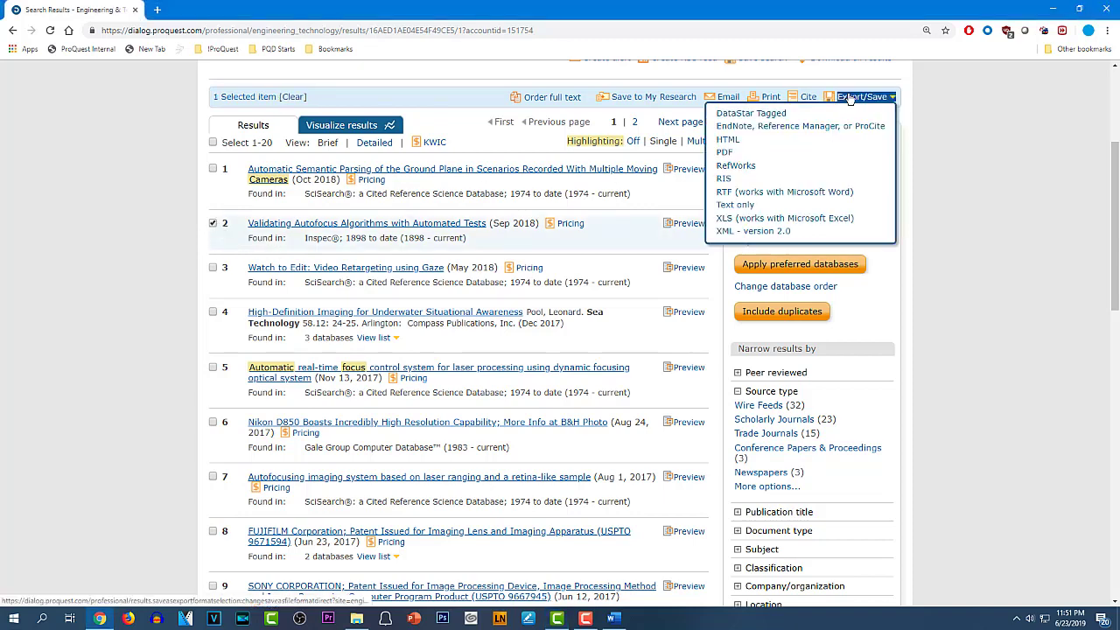
{"action": "left_click", "coordinate": [725, 153]}
{"action": "left_click", "coordinate": [417, 193]}
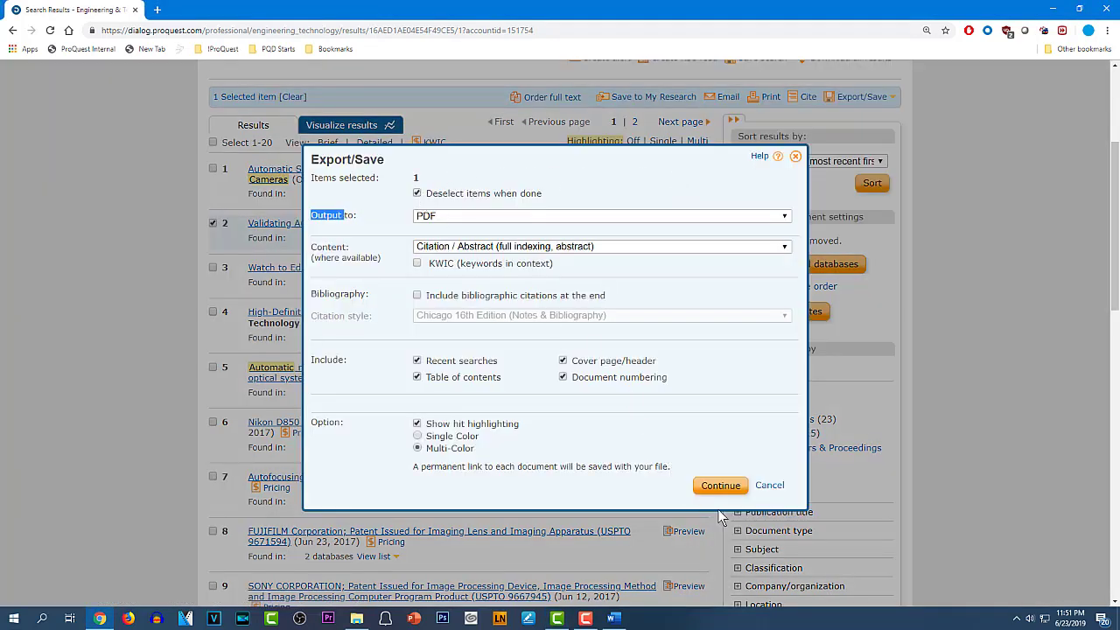
{"action": "left_click", "coordinate": [720, 486]}
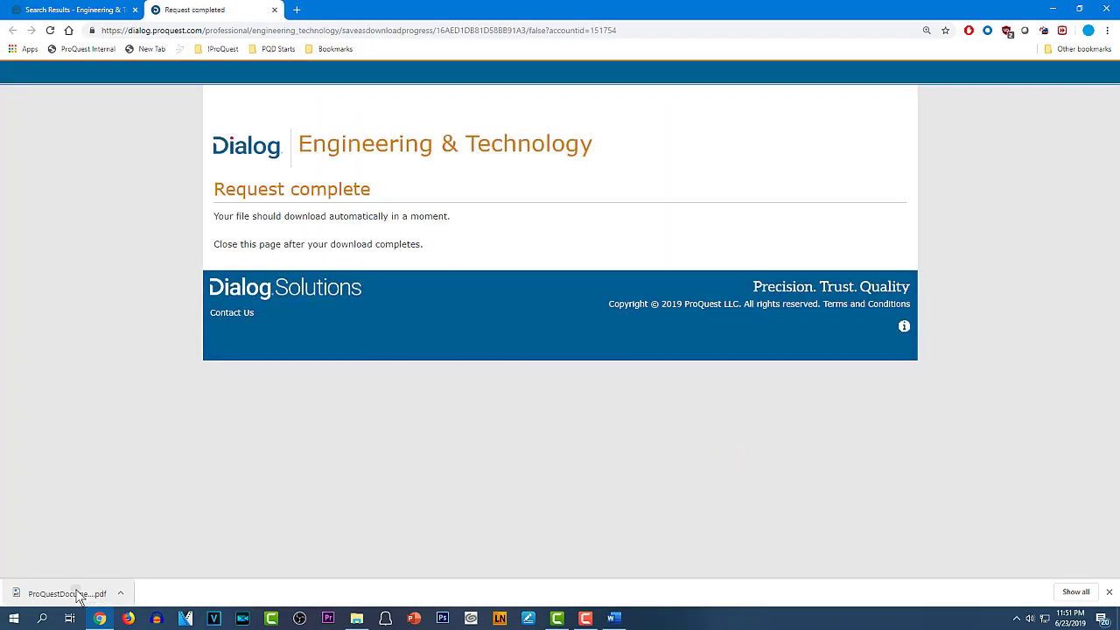
- Open the downloaded 'Validating Autofocus Algorithms with Automated Tests' PDF and read through its abstract
{"action": "left_click", "coordinate": [76, 594]}
{"action": "scroll", "coordinate": [535, 405], "scroll_direction": "down", "scroll_amount": 5}
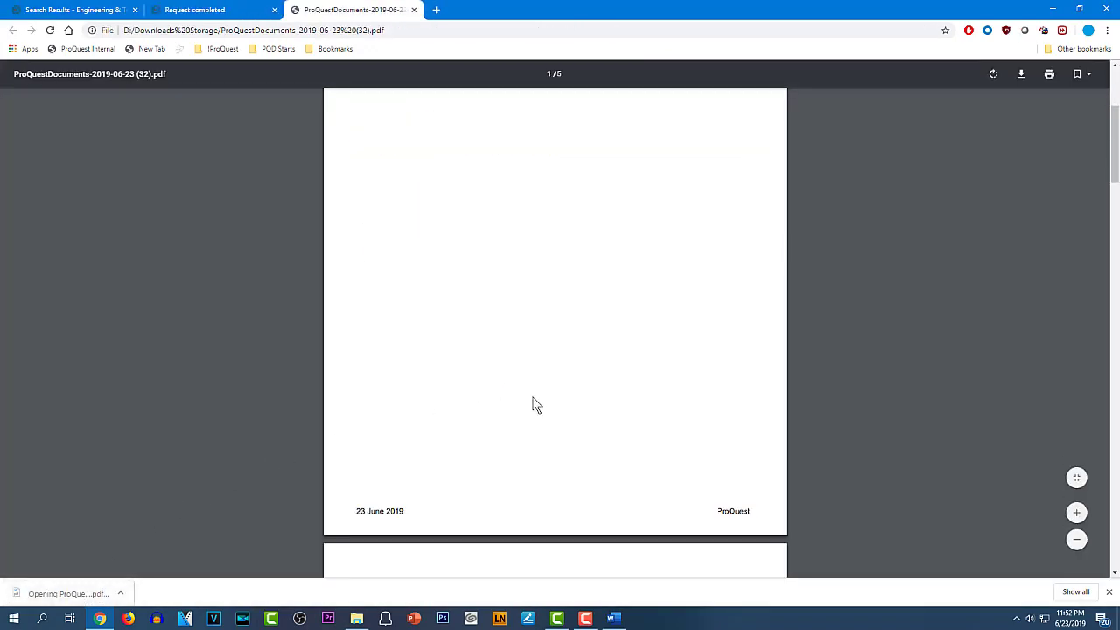
{"action": "scroll", "coordinate": [539, 406], "scroll_direction": "down", "scroll_amount": 15}
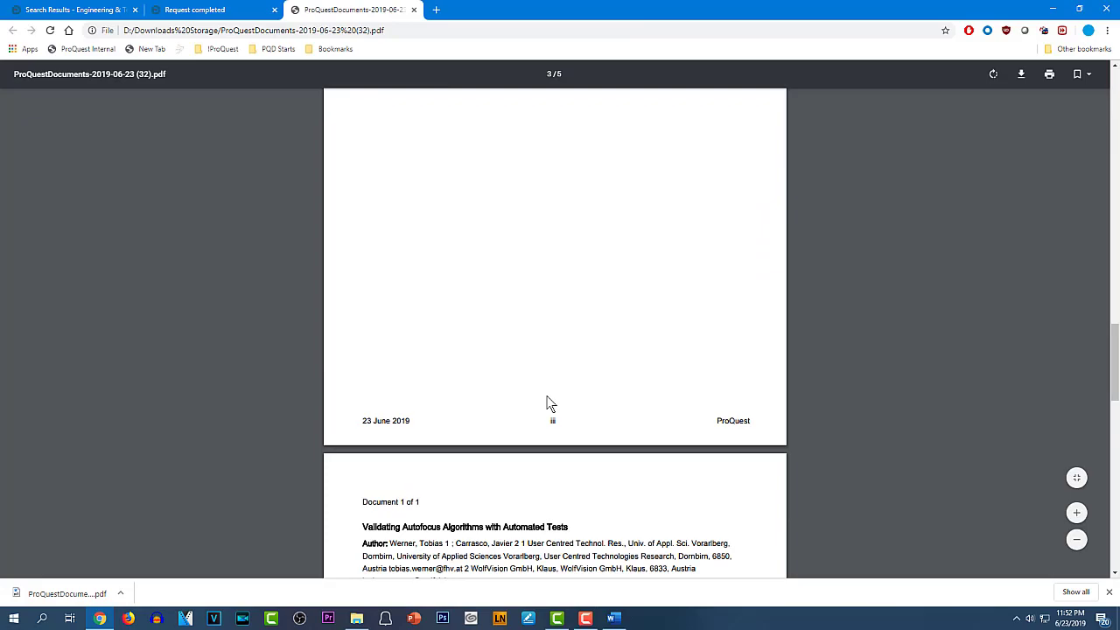
{"action": "scroll", "coordinate": [546, 399], "scroll_direction": "down", "scroll_amount": 4}
{"action": "scroll", "coordinate": [546, 399], "scroll_direction": "up", "scroll_amount": 2}
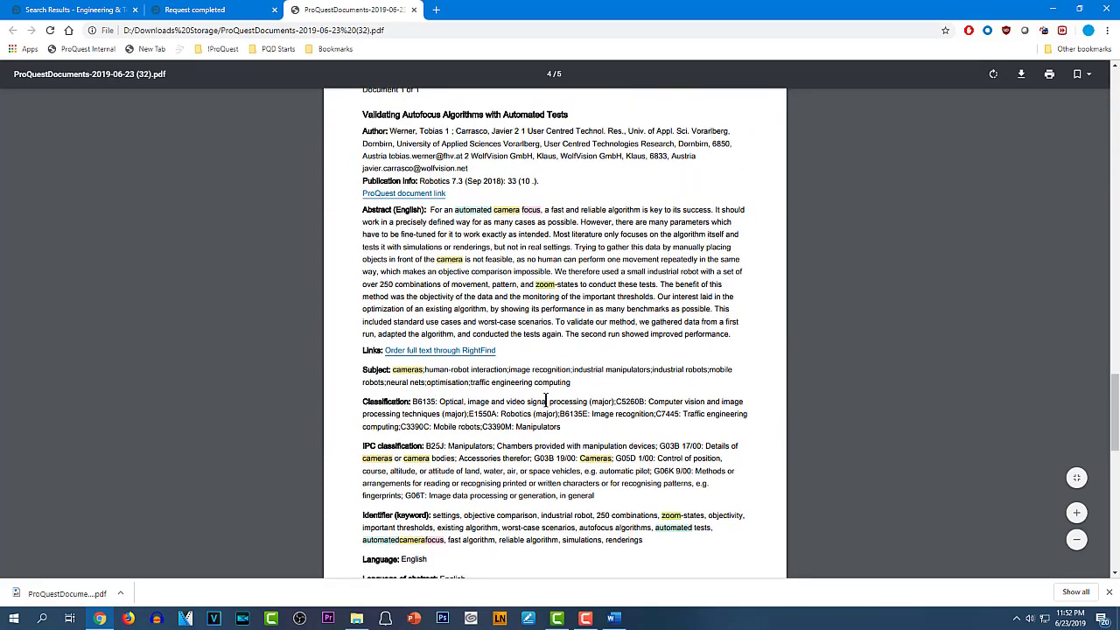